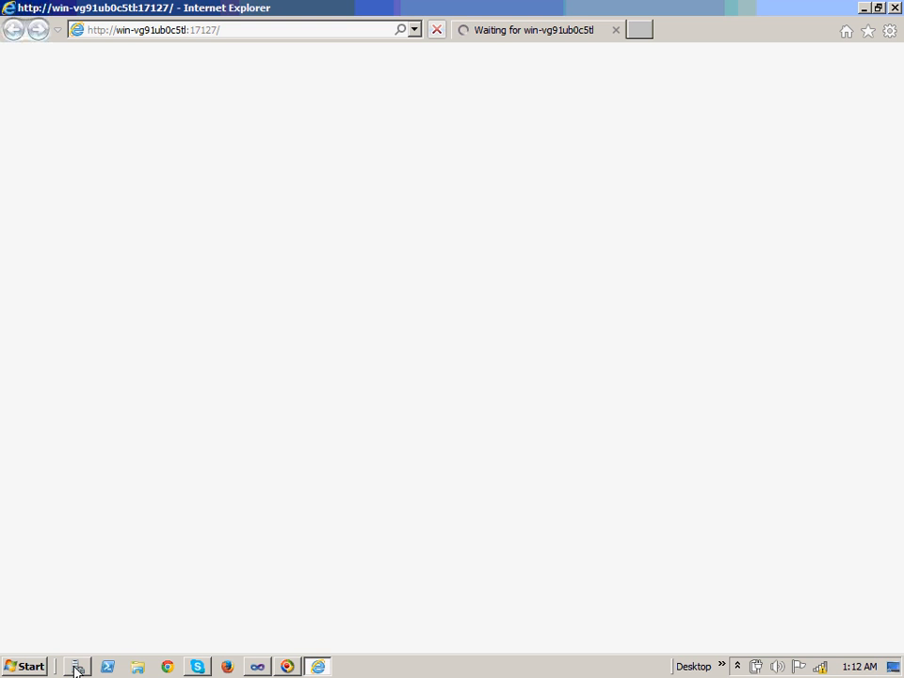
# Enter the Administrator user name and account password, and tick Remember my credentials
pyautogui.click(76, 668)
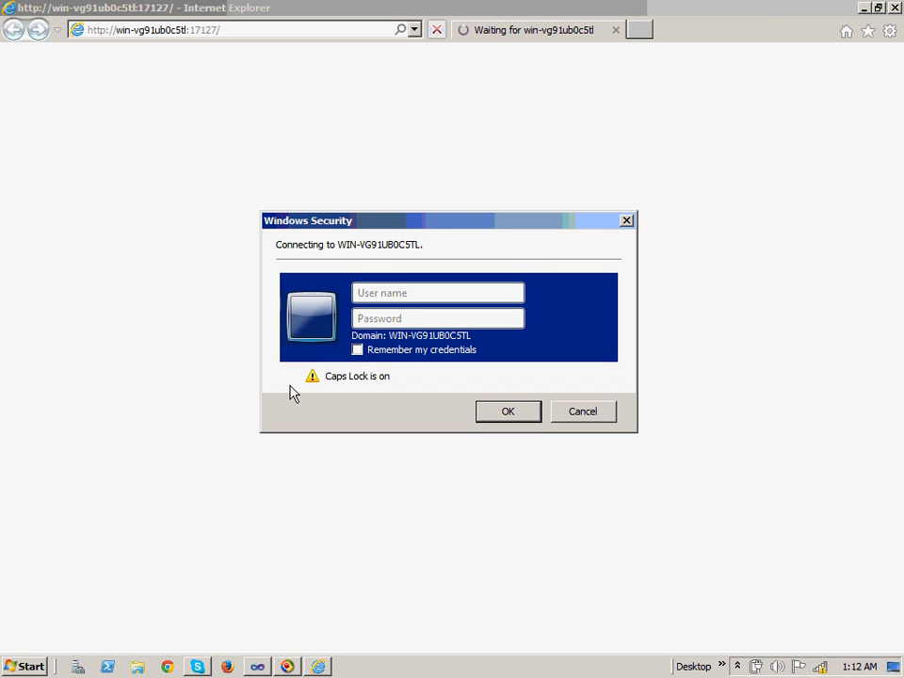
pyautogui.click(407, 299)
pyautogui.press('capslock')
pyautogui.write('Ad')
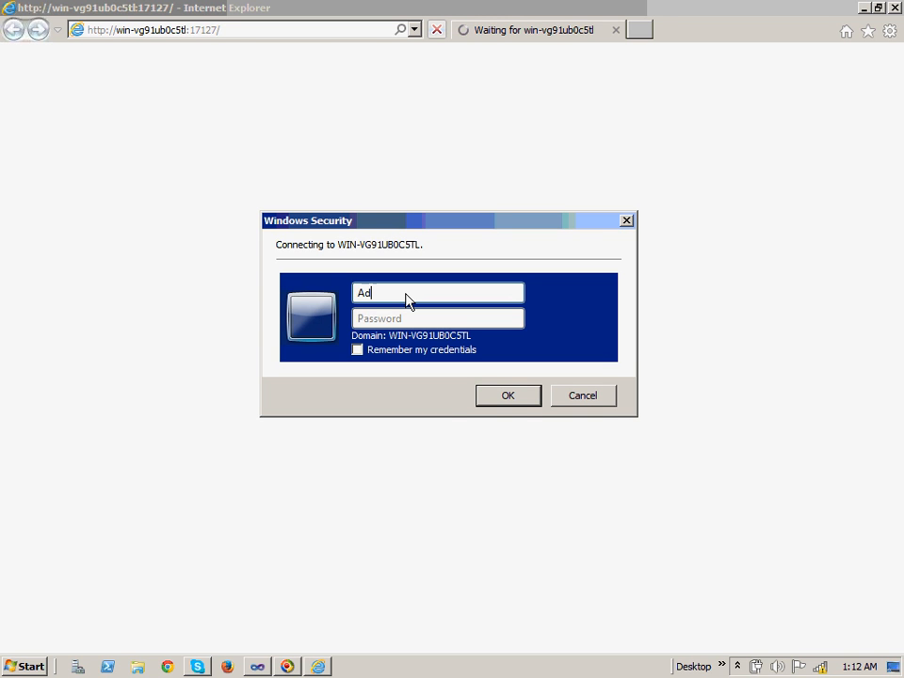
pyautogui.write('ministrator')
pyautogui.press('Tab')
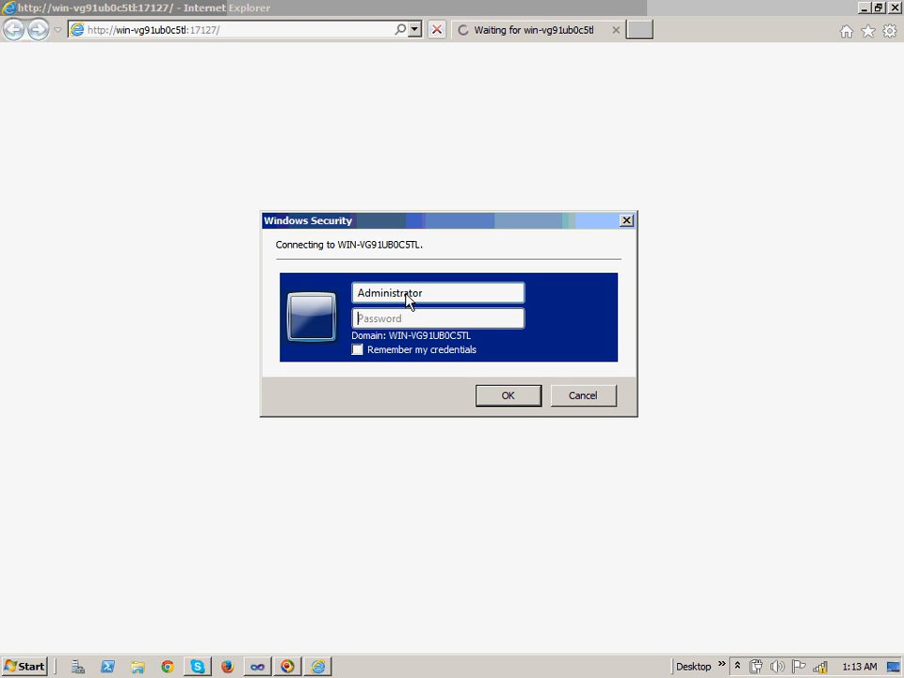
pyautogui.write('***********')
pyautogui.click(355, 351)
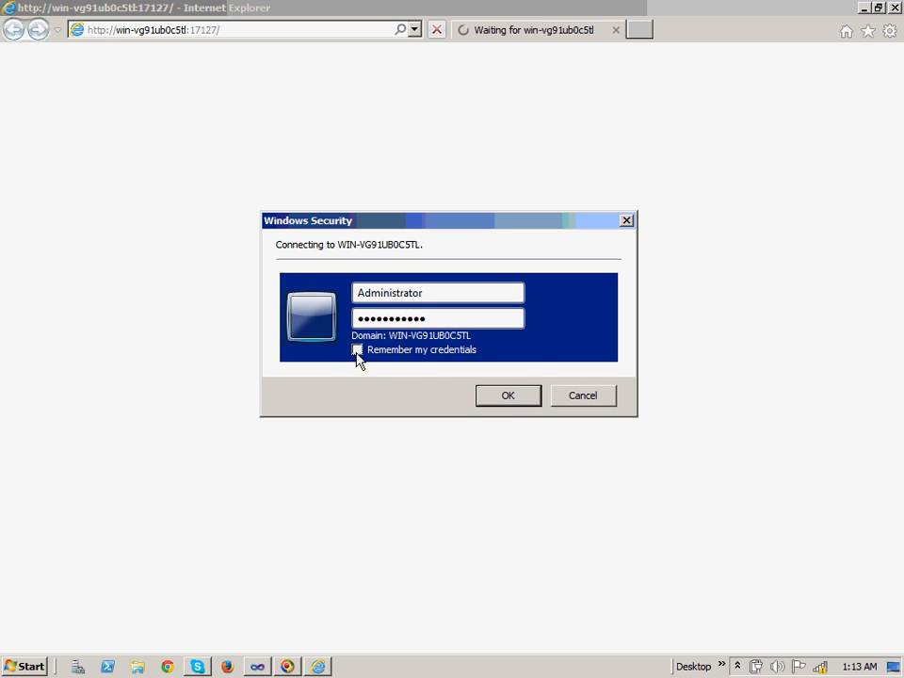
# Sign in and open Manage web applications to list the nine existing web applications
pyautogui.click(508, 396)
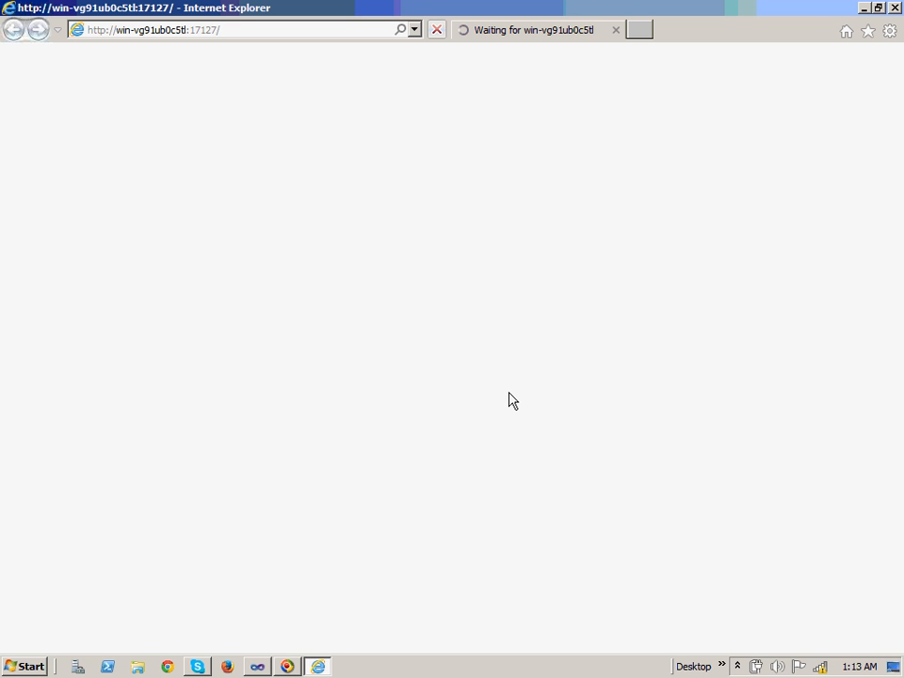
pyautogui.click(288, 667)
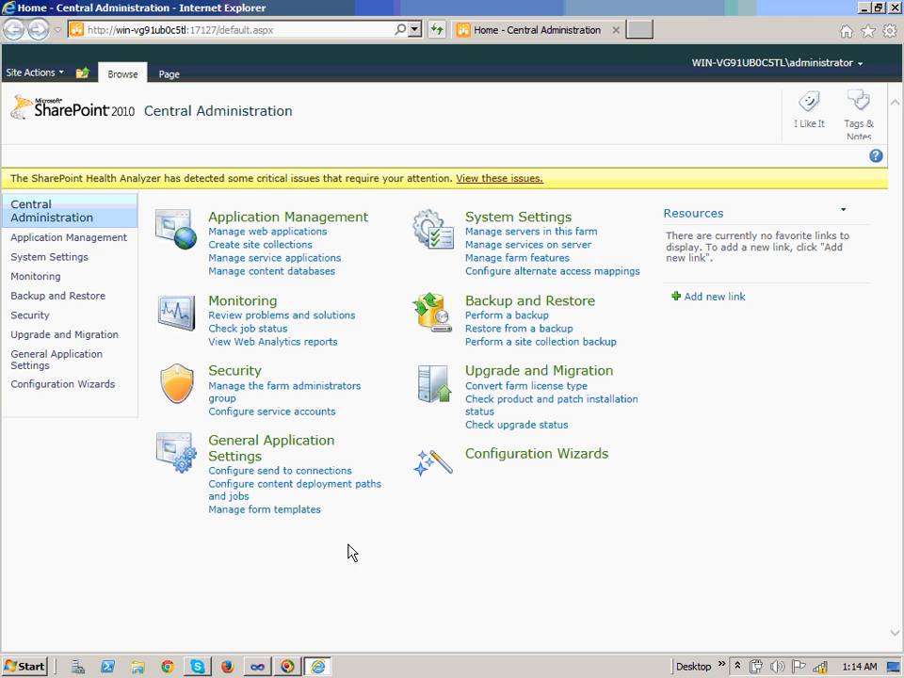
pyautogui.click(274, 234)
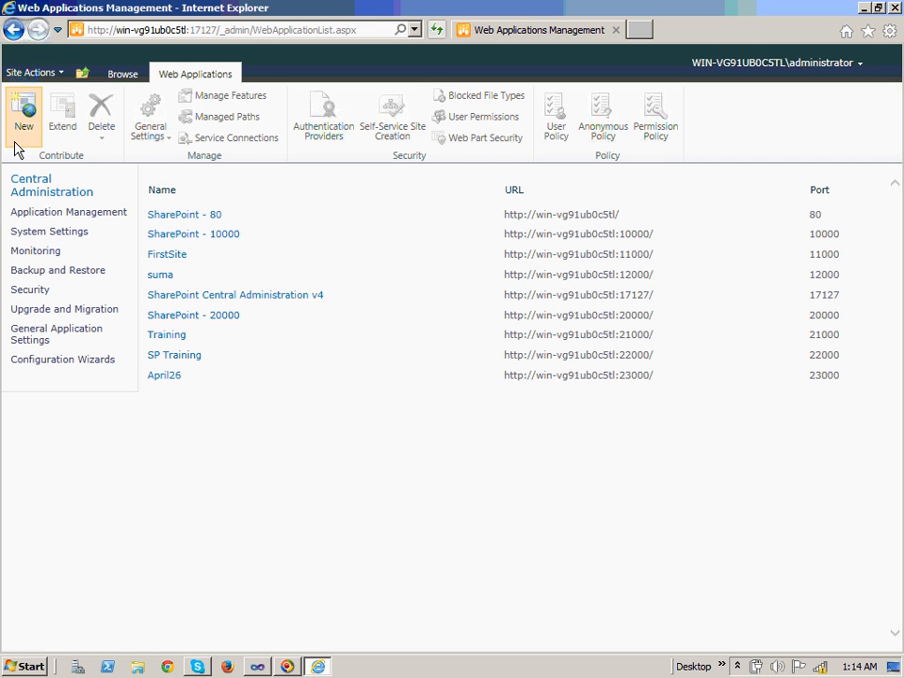
# Start a new web application, trying Claims Based and settling back on Classic Mode Authentication
pyautogui.click(22, 128)
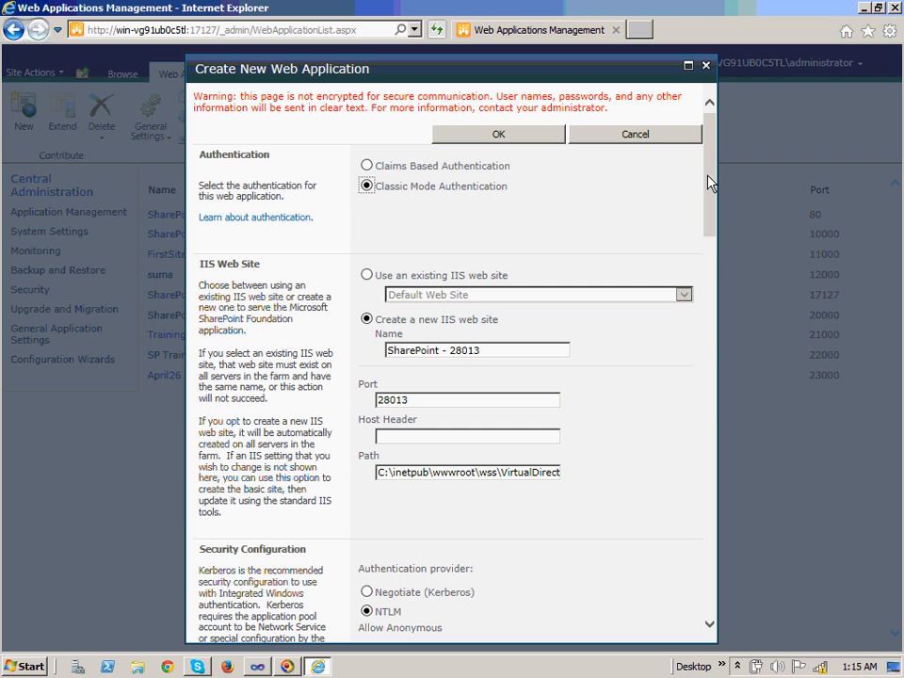
pyautogui.moveTo(711, 179); pyautogui.dragTo(720, 321)
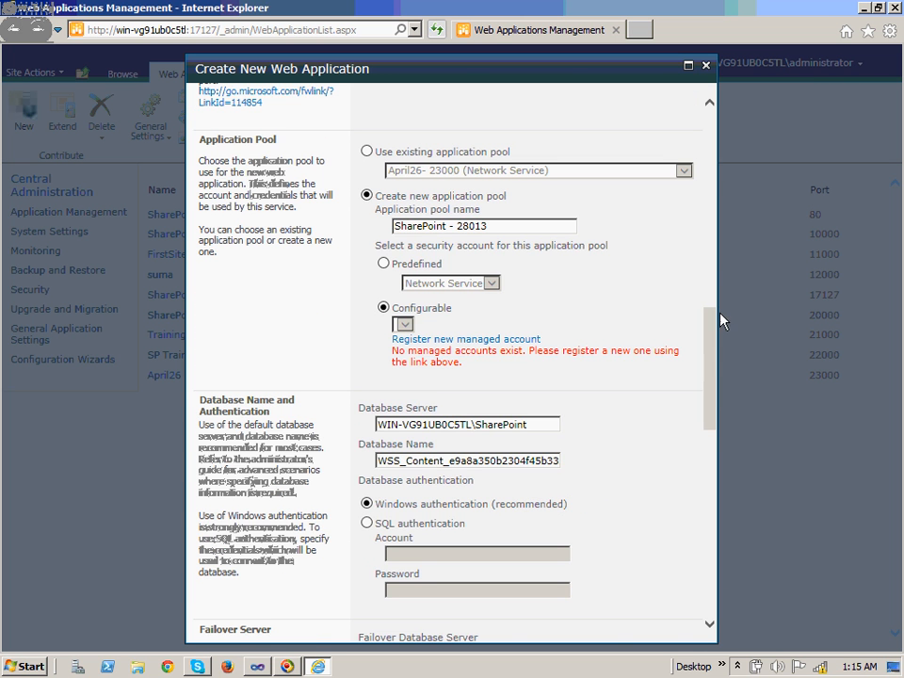
pyautogui.moveTo(711, 387); pyautogui.dragTo(712, 172)
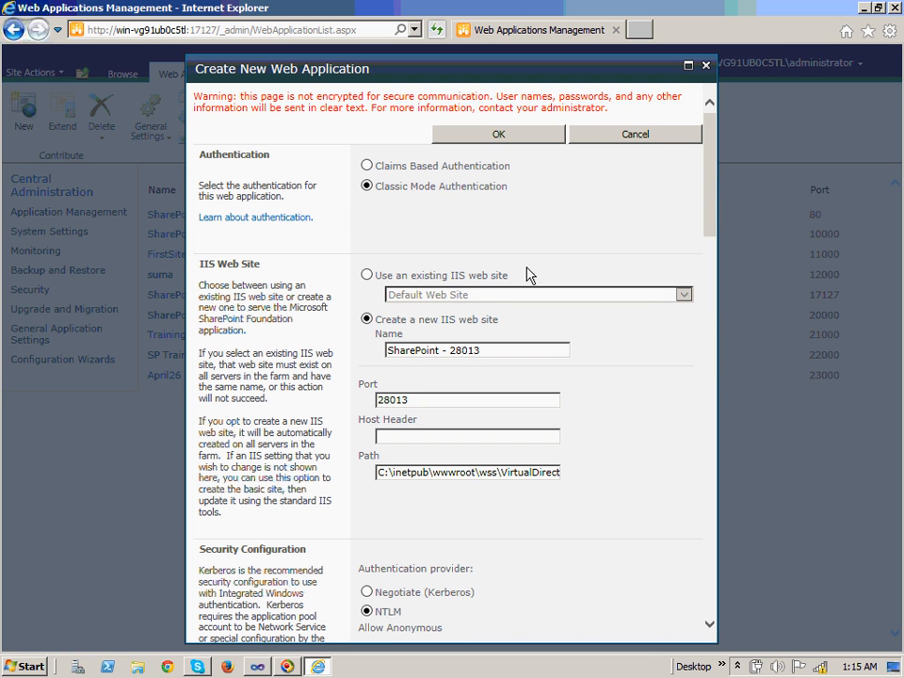
pyautogui.click(367, 165)
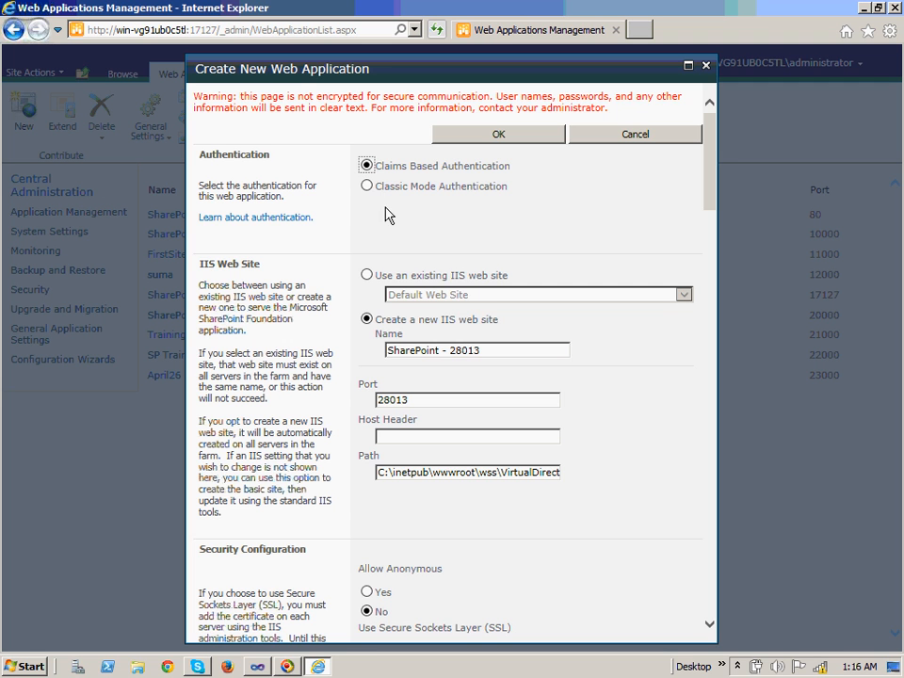
pyautogui.click(367, 186)
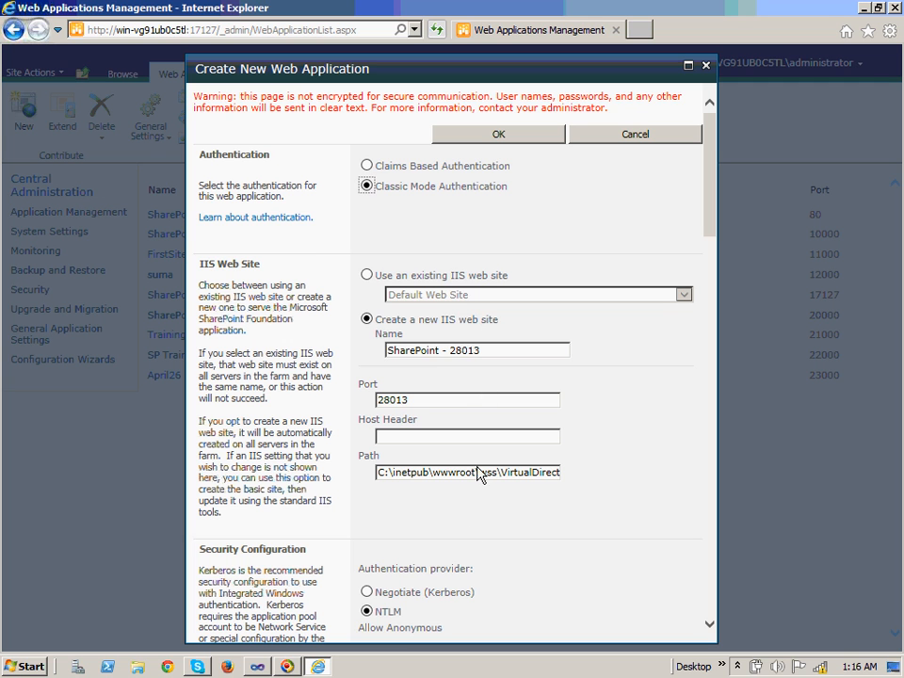
# Replace the default IIS web site name with a custom name
pyautogui.click(485, 356)
pyautogui.press('BackSpace')
pyautogui.press('BackSpace')
pyautogui.press('BackSpace')
pyautogui.press('BackSpace')
pyautogui.press('BackSpace')
pyautogui.write('23000')
pyautogui.click(423, 401)
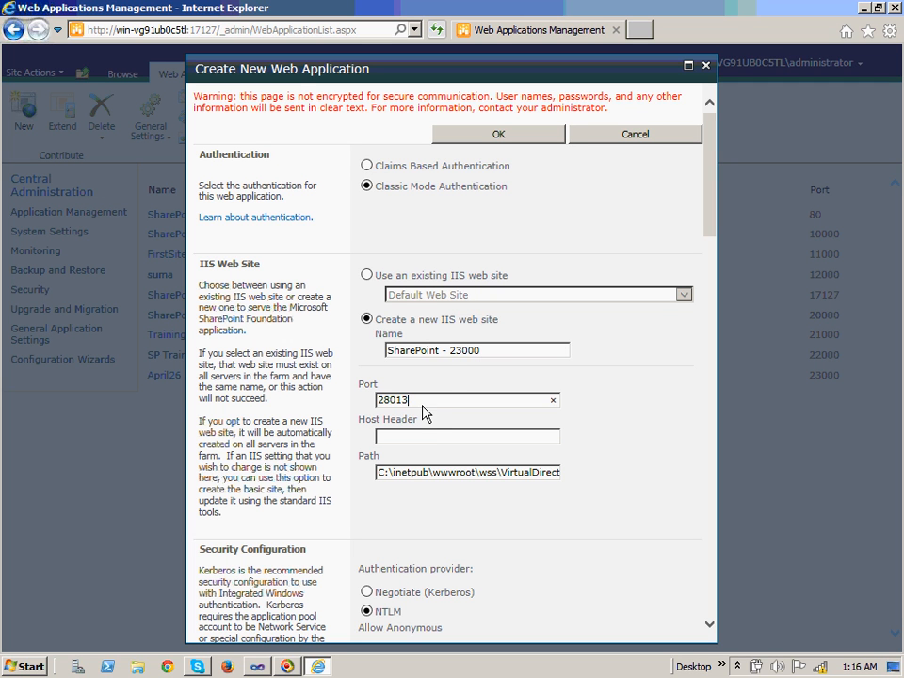
pyautogui.click(439, 351)
pyautogui.press('BackSpace')
pyautogui.press('BackSpace')
pyautogui.press('BackSpace')
pyautogui.press('BackSpace')
pyautogui.press('BackSpace')
pyautogui.press('BackSpace')
pyautogui.press('BackSpace')
pyautogui.press('BackSpace')
pyautogui.press('BackSpace')
pyautogui.press('BackSpace')
pyautogui.press('End')
pyautogui.press('BackSpace')
pyautogui.press('BackSpace')
pyautogui.press('BackSpace')
pyautogui.press('BackSpace')
pyautogui.press('BackSpace')
pyautogui.press('BackSpace')
pyautogui.press('BackSpace')
pyautogui.write('Laks')
pyautogui.write('mikanth')
# Change the port from 28013 to 23000 and copy the VirtualDirectories\23000 path
pyautogui.click(442, 405)
pyautogui.press('BackSpace')
pyautogui.press('BackSpace')
pyautogui.press('BackSpace')
pyautogui.press('BackSpace')
pyautogui.press('BackSpace')
pyautogui.write('23')
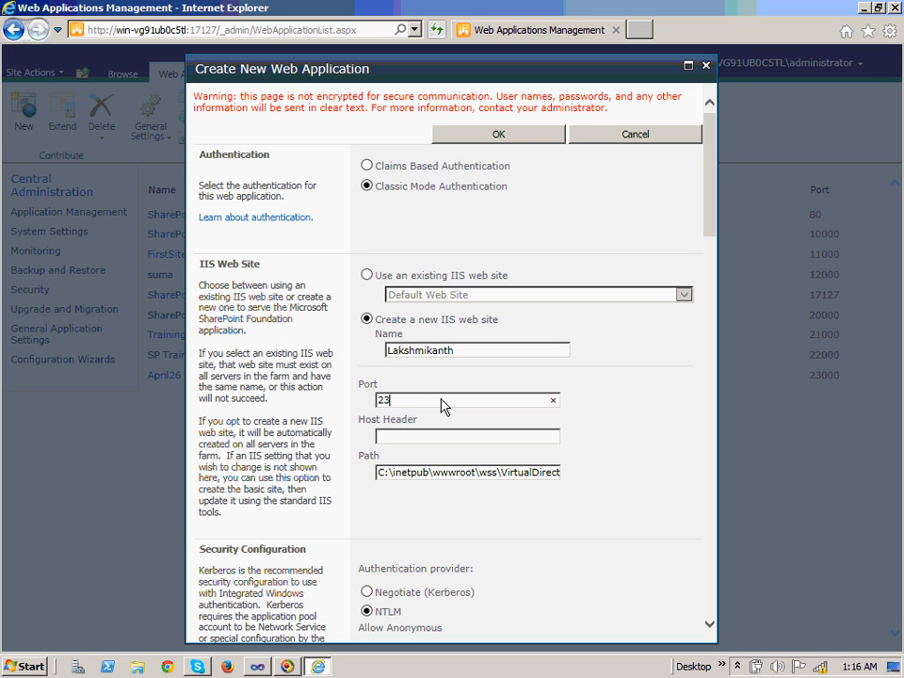
pyautogui.write('000')
pyautogui.click(473, 508)
pyautogui.click(403, 480)
pyautogui.click(376, 474)
pyautogui.press('End')
pyautogui.hotkey('ctrl', 'a')
pyautogui.hotkey('ctrl', 'c')
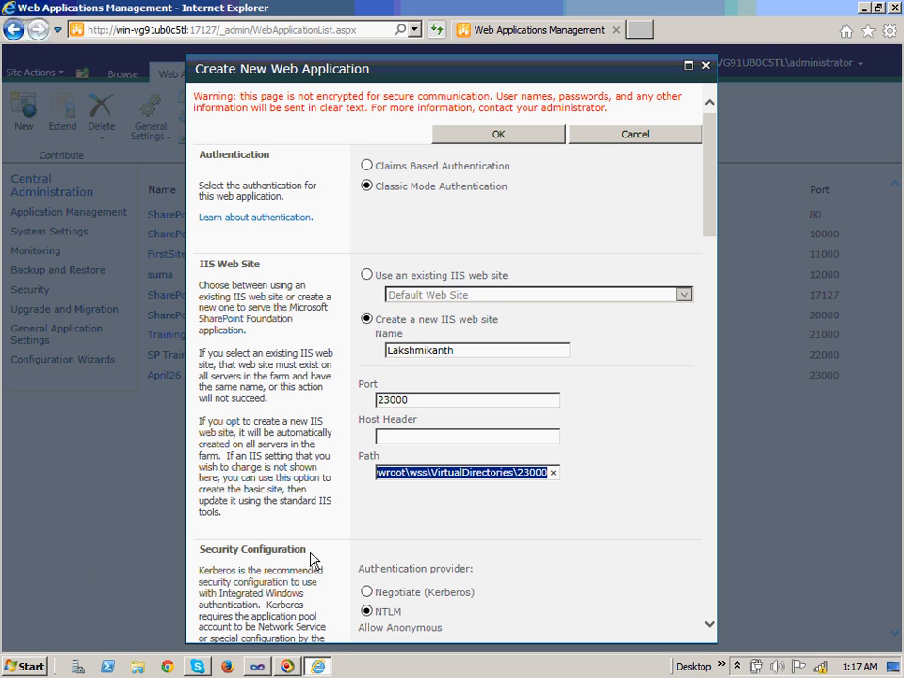
# Paste the VirtualDirectories\23000 path into a Computer window's address bar, then return to the form
pyautogui.click(20, 671)
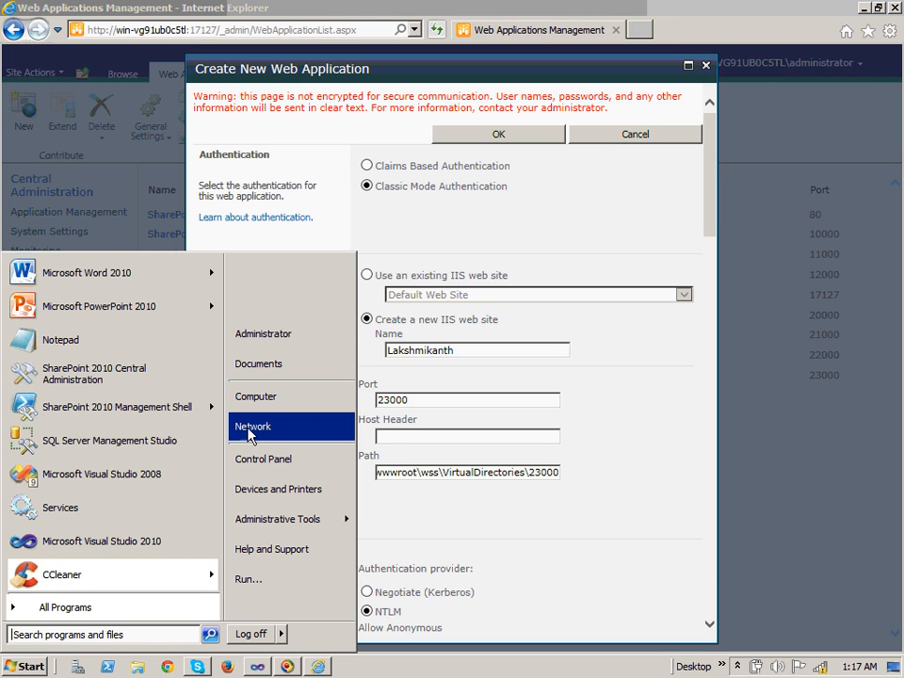
pyautogui.click(263, 397)
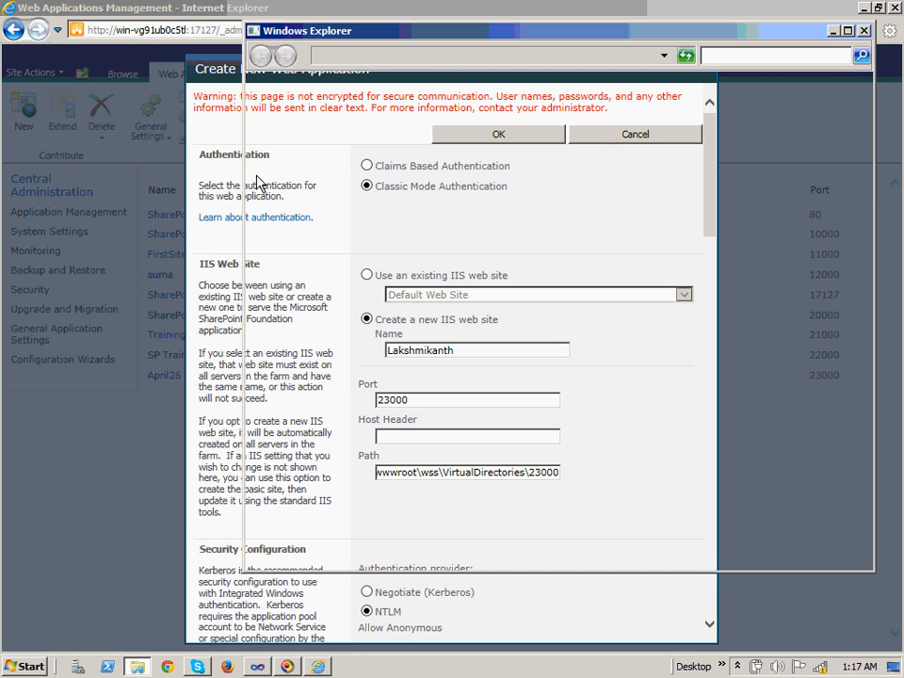
pyautogui.click(428, 58)
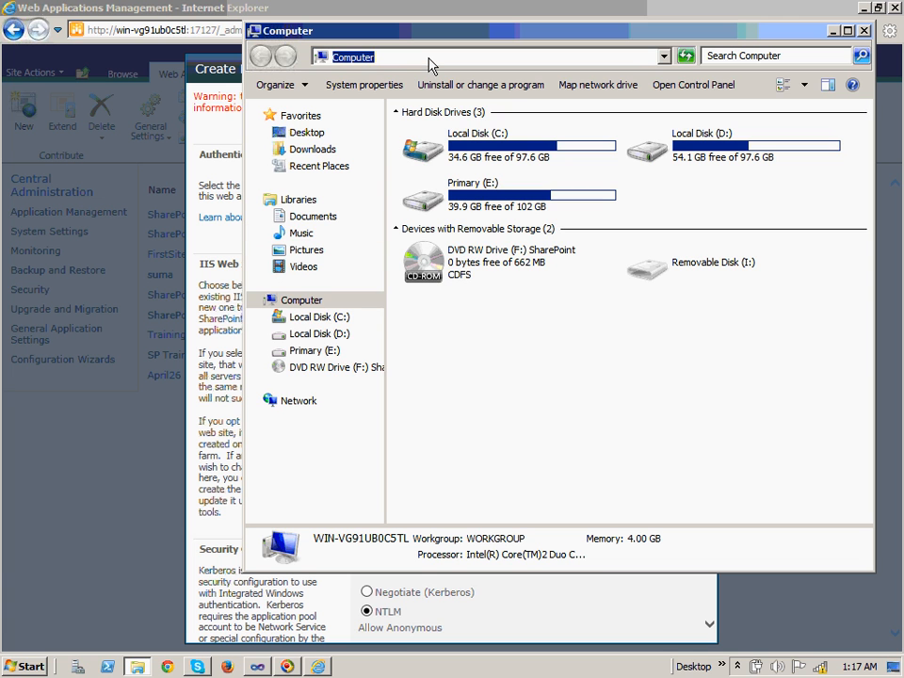
pyautogui.hotkey('ctrl', 'v')
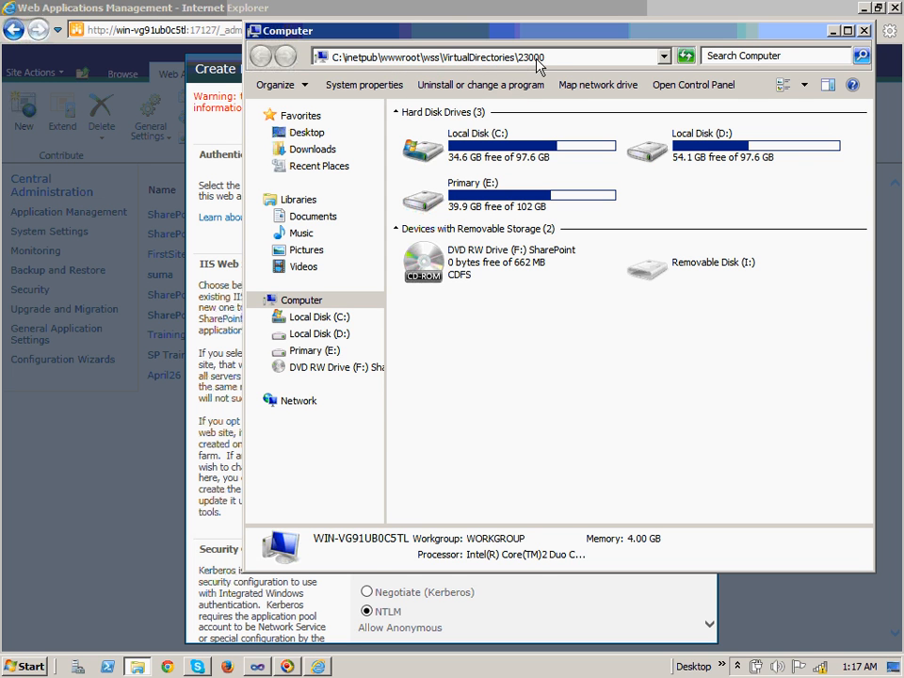
pyautogui.hotkey('alt', 'Tab')
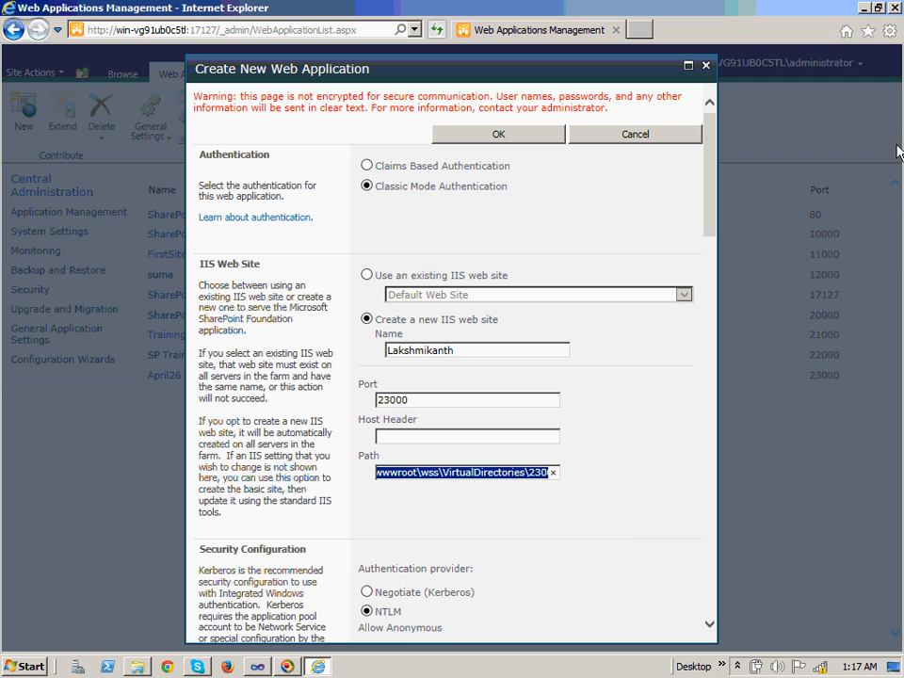
# Run the 'SharePoint - 23000' application pool under the Predefined Network Service account
pyautogui.click(629, 543)
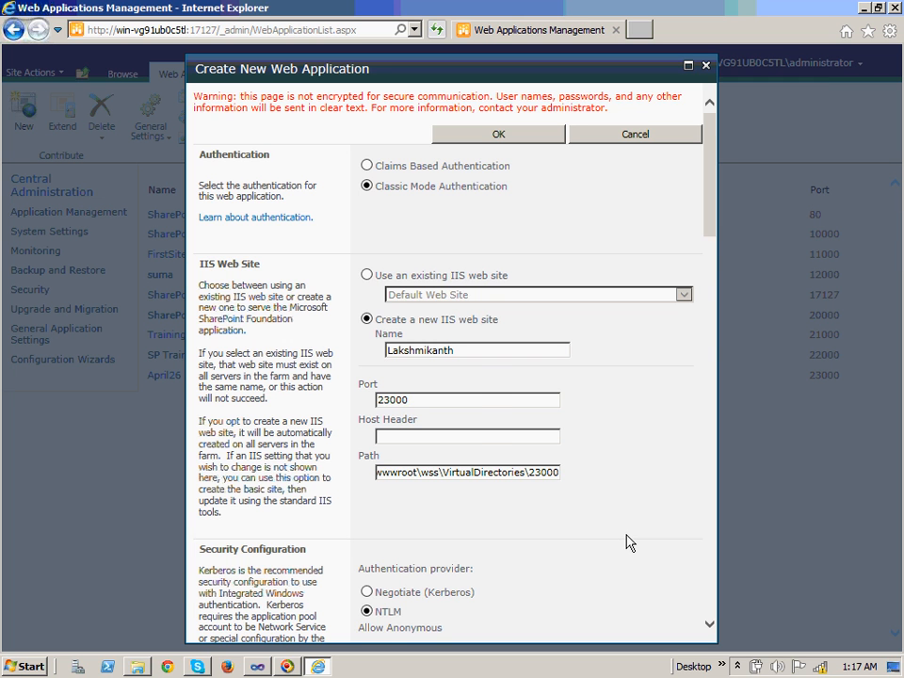
pyautogui.scroll(-10, 629, 543)
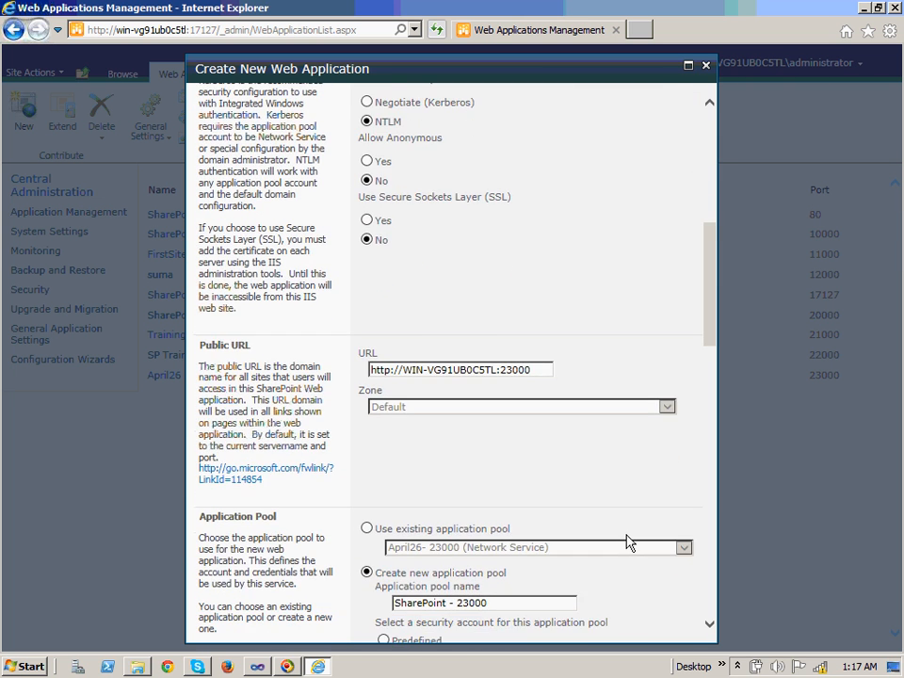
pyautogui.scroll(-3, 629, 543)
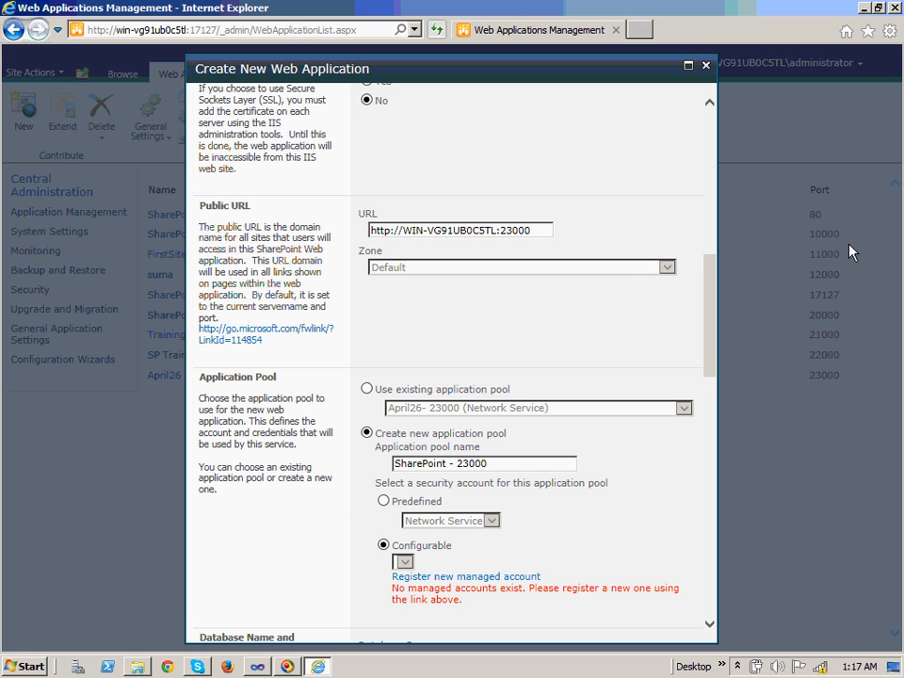
pyautogui.click(541, 231)
pyautogui.hotkey('ctrl', 'a')
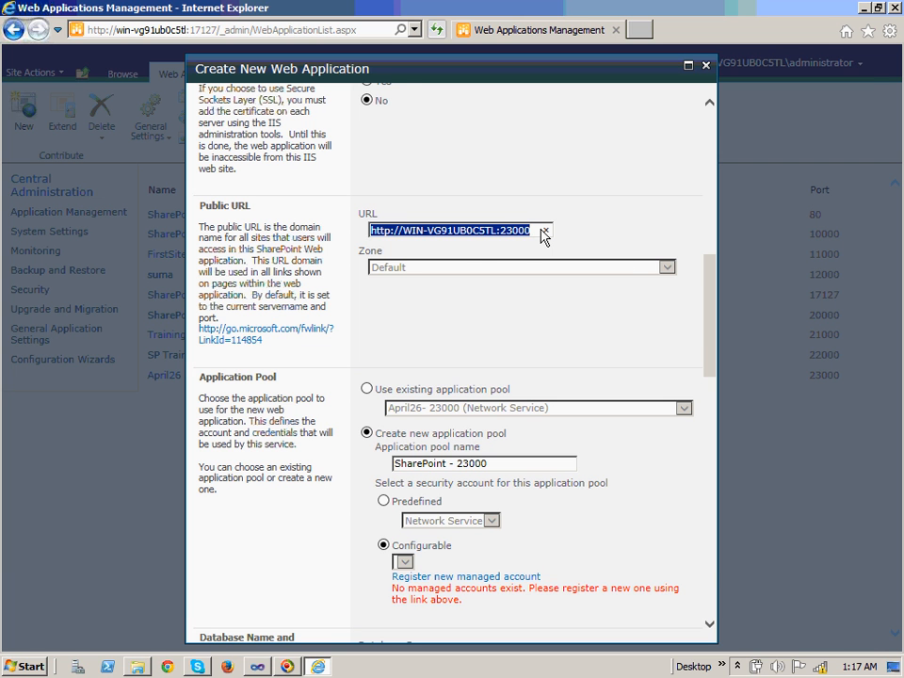
pyautogui.hotkey('alt', 'Tab')
pyautogui.hotkey('alt', 'Tab')
pyautogui.click(496, 467)
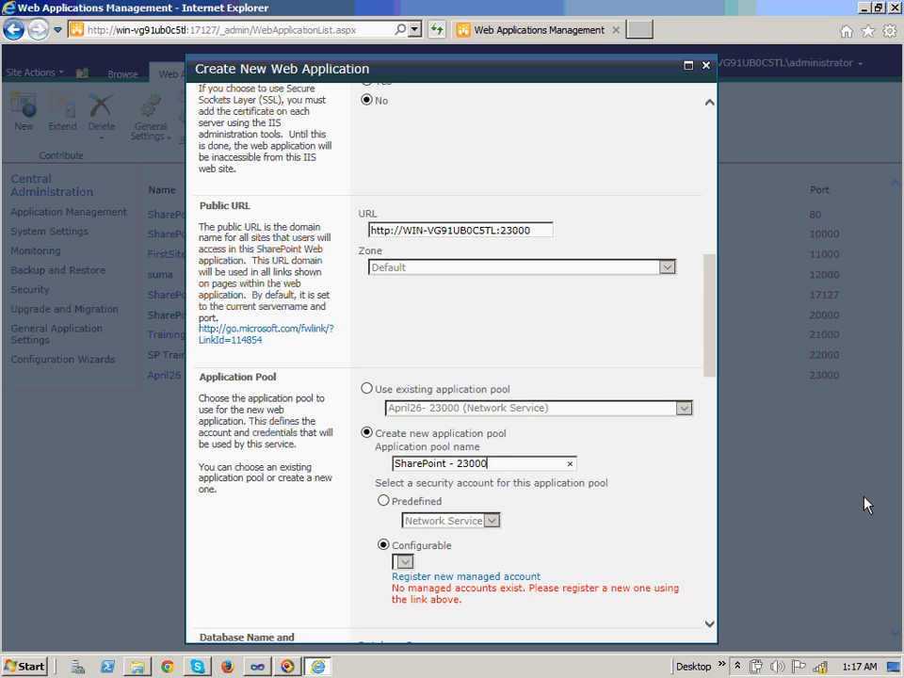
pyautogui.click(383, 501)
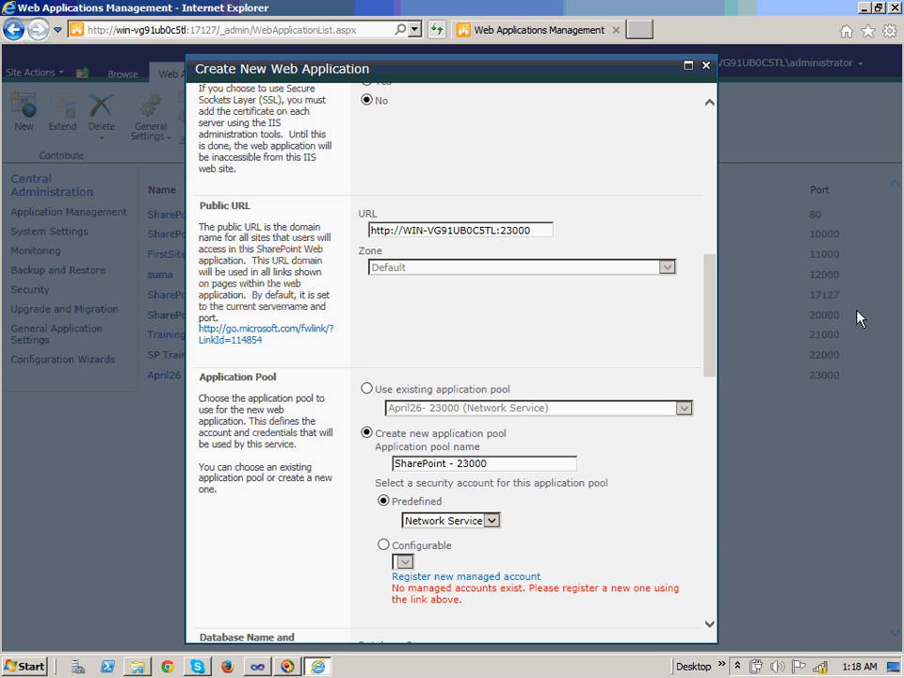
pyautogui.click(709, 623)
# Copy the Database Server name into a new Notepad note
pyautogui.click(709, 625)
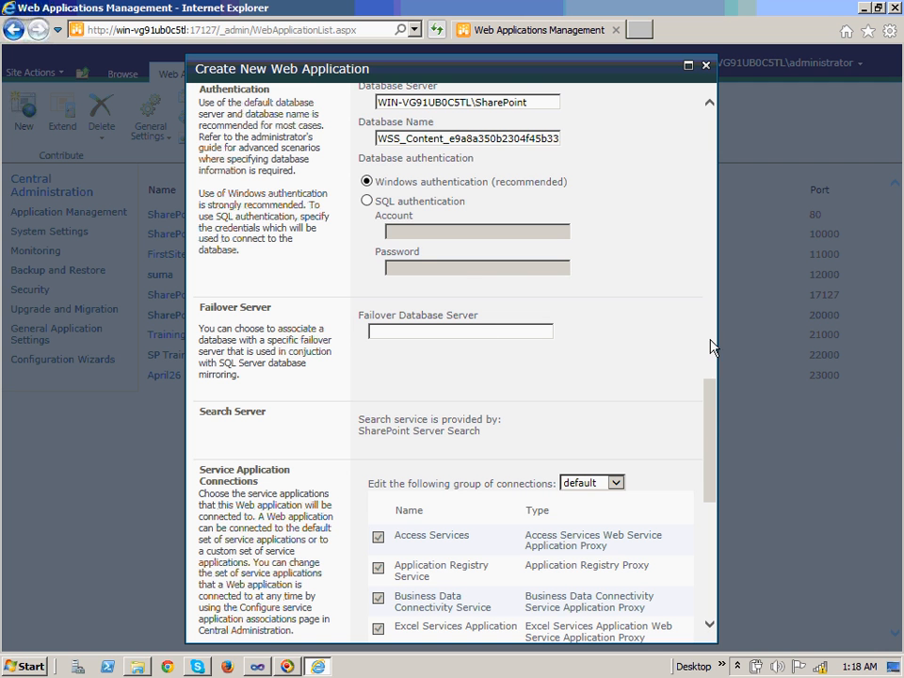
pyautogui.moveTo(711, 410); pyautogui.dragTo(707, 359)
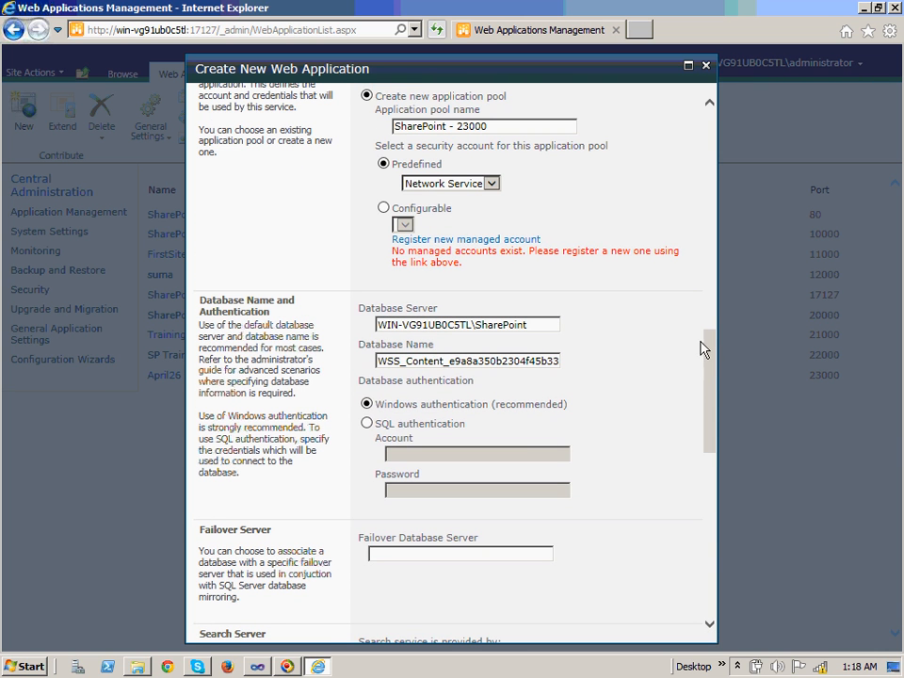
pyautogui.tripleClick(533, 330)
pyautogui.hotkey('ctrl', 'c')
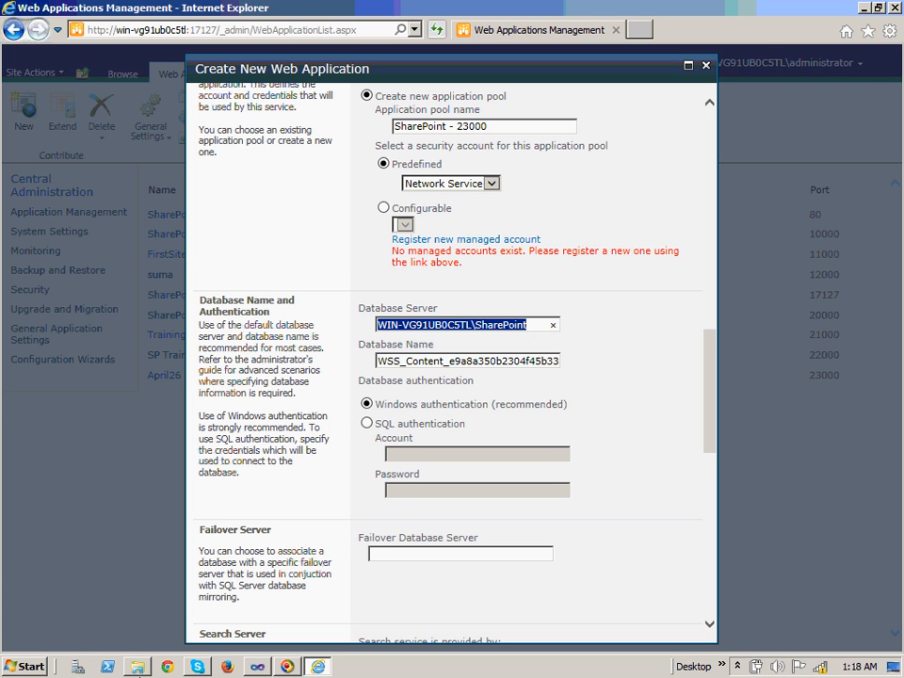
pyautogui.press('super')
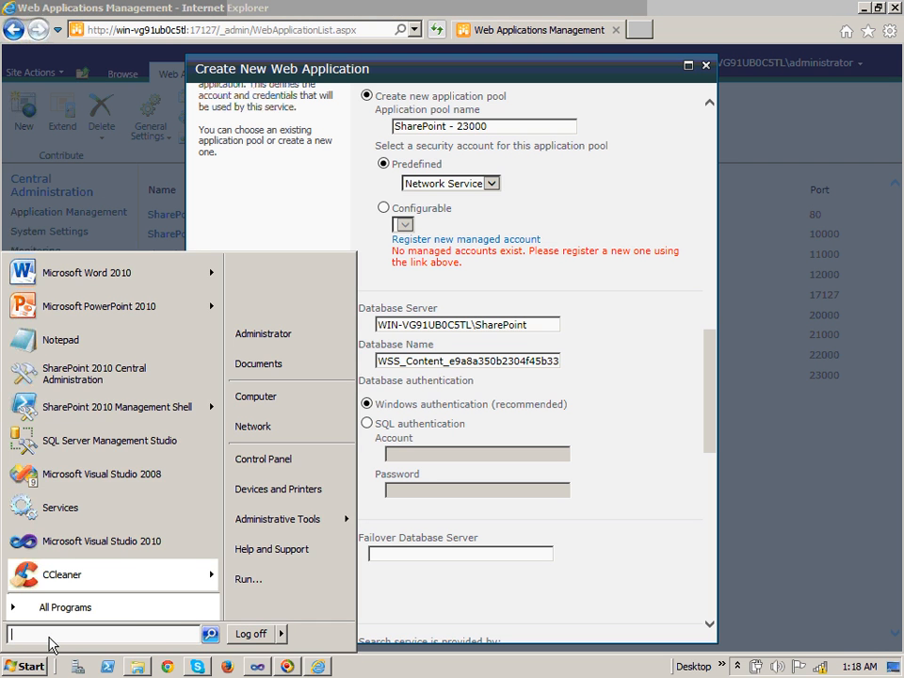
pyautogui.write('notepad')
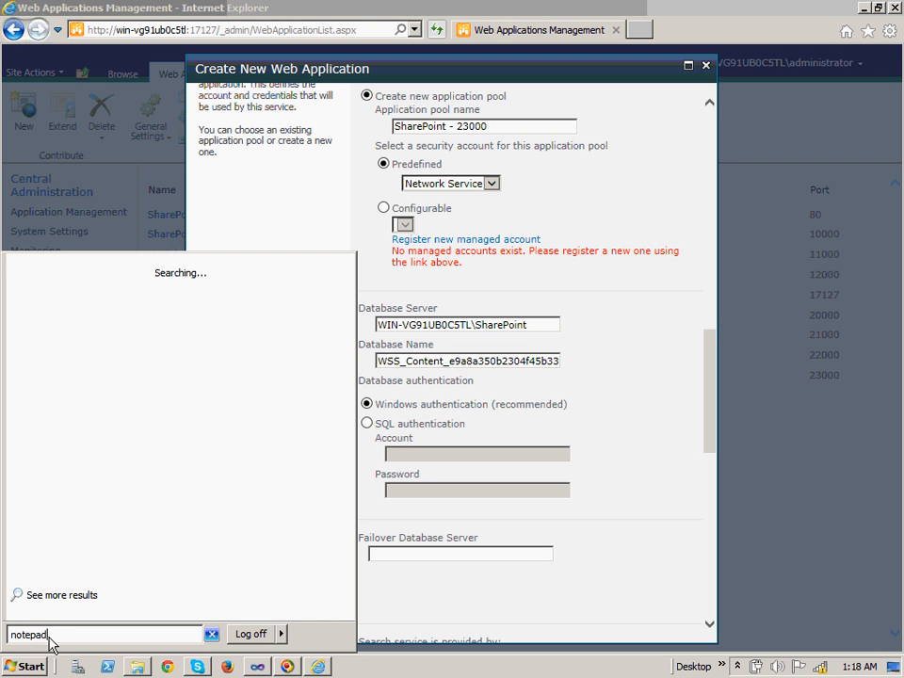
pyautogui.press('Return')
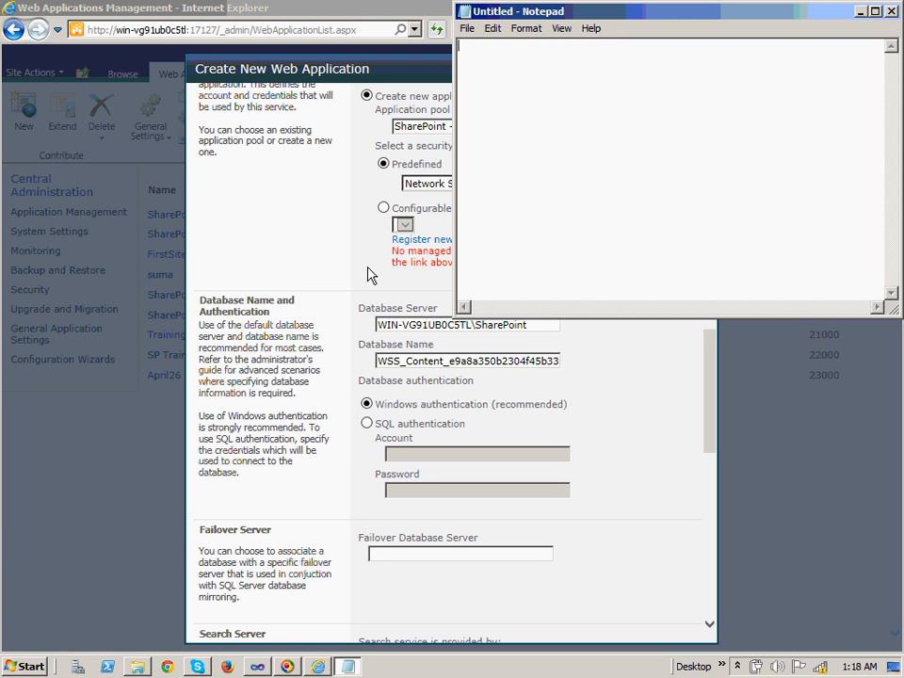
pyautogui.hotkey('ctrl', 'v')
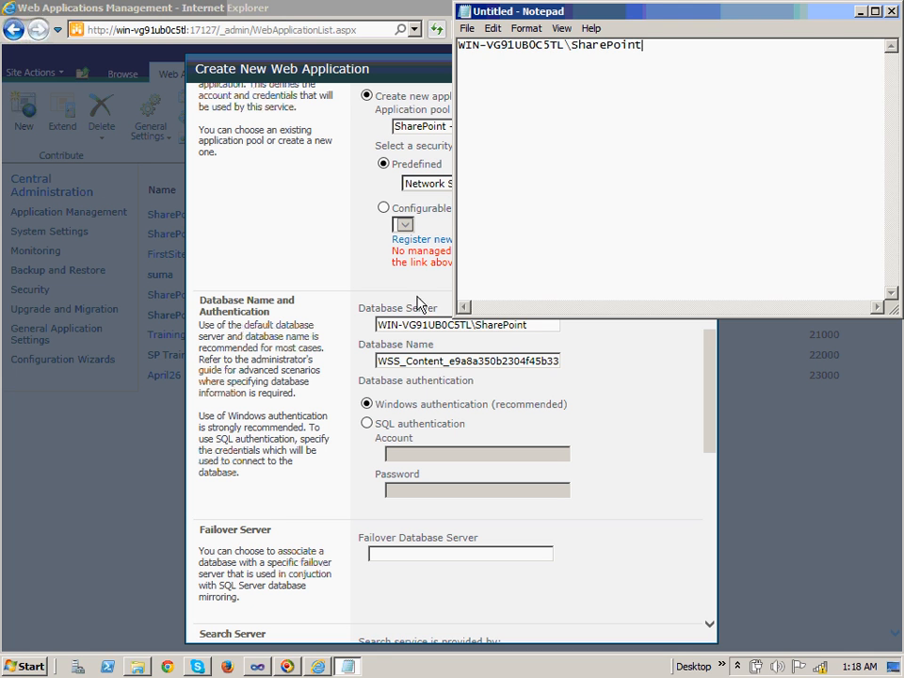
# Rename the content database to WSS_Content_23000
pyautogui.click(468, 369)
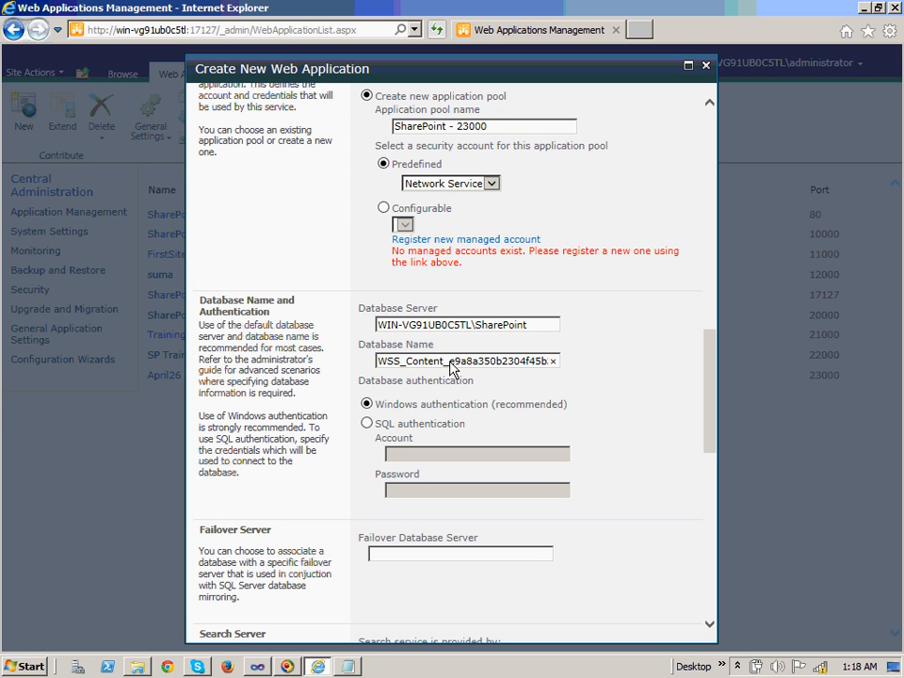
pyautogui.doubleClick(451, 368)
pyautogui.write('WSS_Content_')
pyautogui.write('2300')
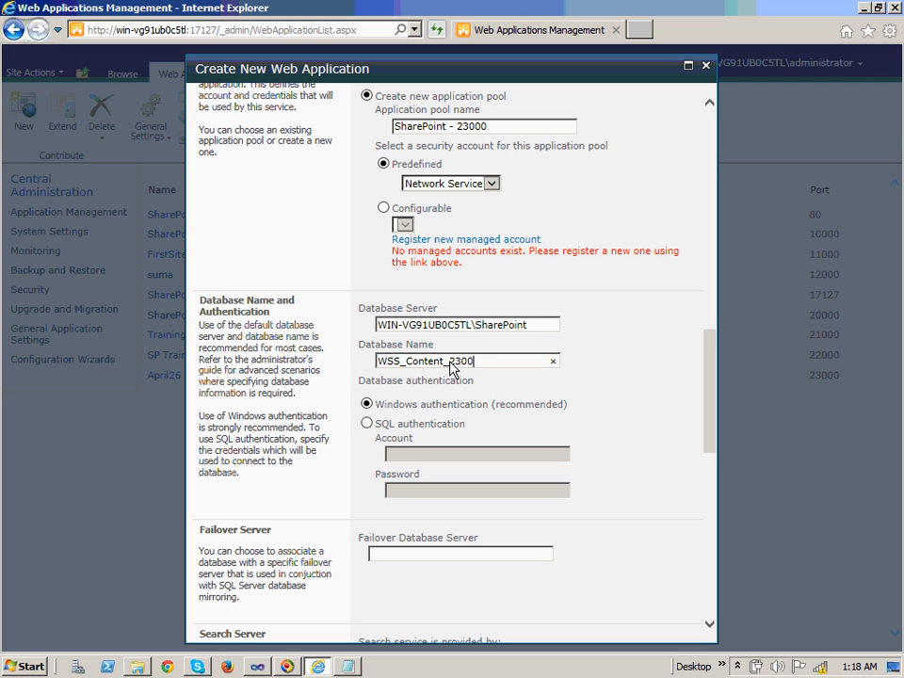
pyautogui.write('0')
pyautogui.click(634, 472)
pyautogui.moveTo(713, 407); pyautogui.dragTo(720, 585)
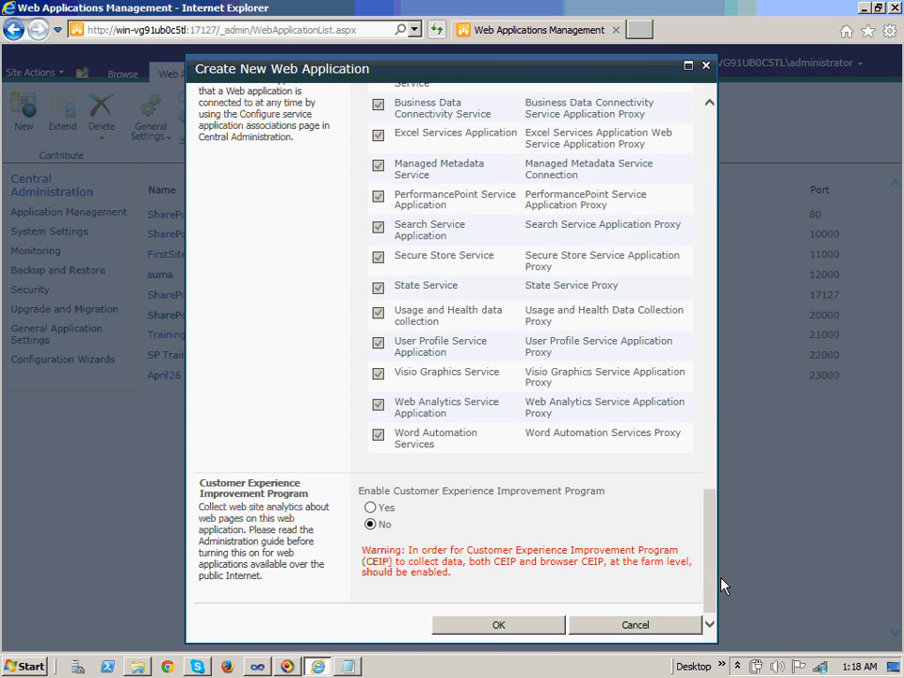
# Submit the form, which errors because VirtualDirectories\23000 is already used by another IIS site
pyautogui.click(499, 626)
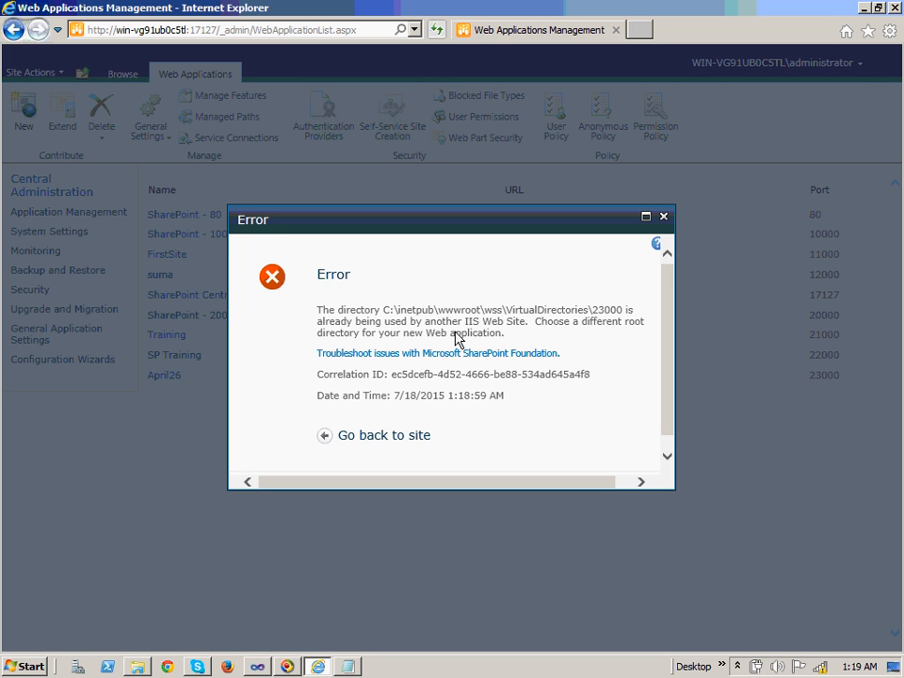
# Close the Computer window and go back from the error to the Web Applications list
pyautogui.click(137, 666)
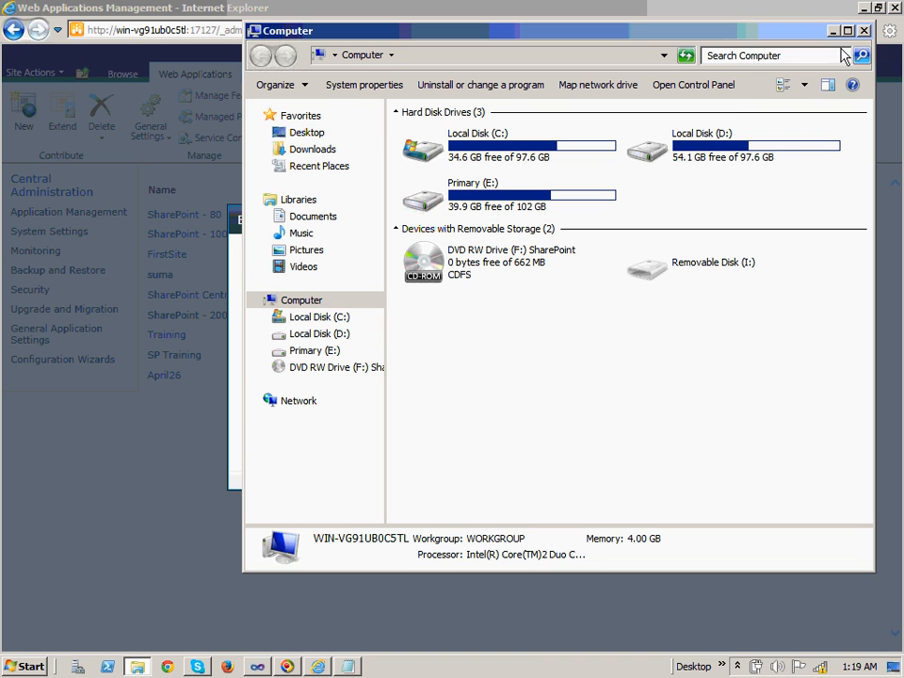
pyautogui.click(863, 30)
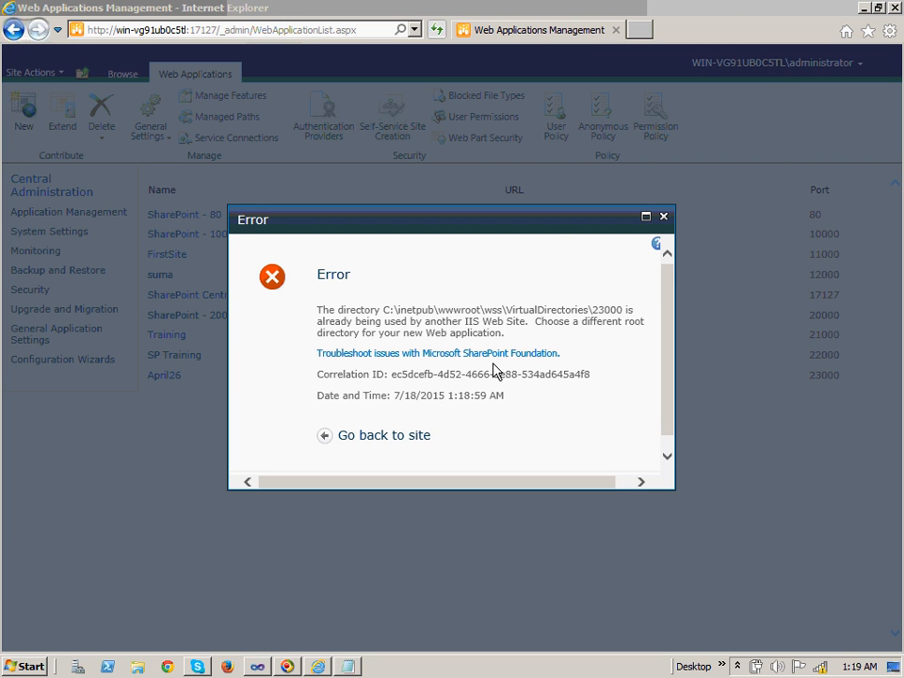
pyautogui.click(392, 437)
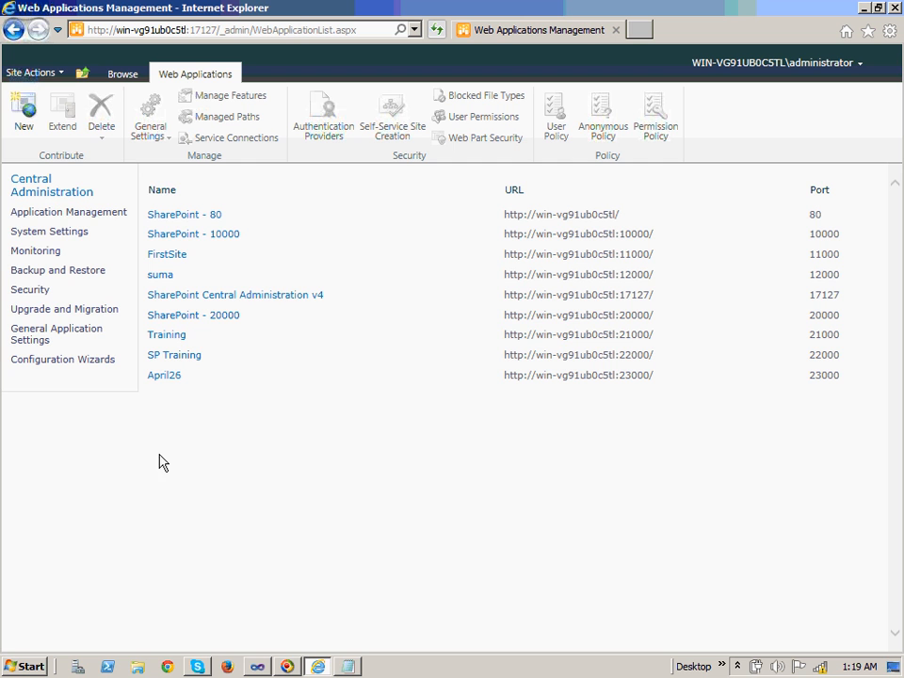
# Open a fresh Create New Web Application form, defaulting to Classic Mode and port 26607
pyautogui.click(22, 114)
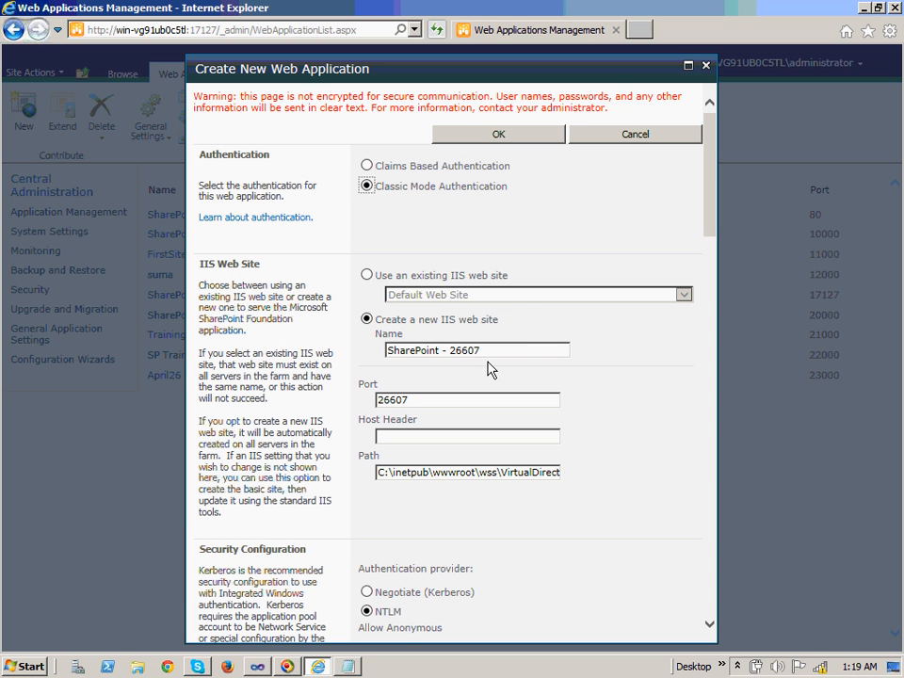
# Replace the IIS web site name with a custom name and set the port to 11111
pyautogui.click(453, 352)
pyautogui.press('Delete')
pyautogui.press('Delete')
pyautogui.press('Delete')
pyautogui.press('Delete')
pyautogui.write('900')
pyautogui.press('BackSpace')
pyautogui.press('BackSpace')
pyautogui.press('BackSpace')
pyautogui.press('BackSpace')
pyautogui.write('11')
pyautogui.write('1')
pyautogui.click(421, 407)
pyautogui.press('BackSpace')
pyautogui.press('BackSpace')
pyautogui.press('BackSpace')
pyautogui.press('BackSpace')
pyautogui.press('BackSpace')
pyautogui.write('11111')
pyautogui.click(489, 351)
pyautogui.press('BackSpace')
pyautogui.press('BackSpace')
pyautogui.press('BackSpace')
pyautogui.press('BackSpace')
pyautogui.press('BackSpace')
pyautogui.press('BackSpace')
pyautogui.press('BackSpace')
pyautogui.press('BackSpace')
pyautogui.press('BackSpace')
pyautogui.press('BackSpace')
pyautogui.press('BackSpace')
pyautogui.press('BackSpace')
pyautogui.press('BackSpace')
pyautogui.press('BackSpace')
pyautogui.press('BackSpace')
pyautogui.press('BackSpace')
pyautogui.press('BackSpace')
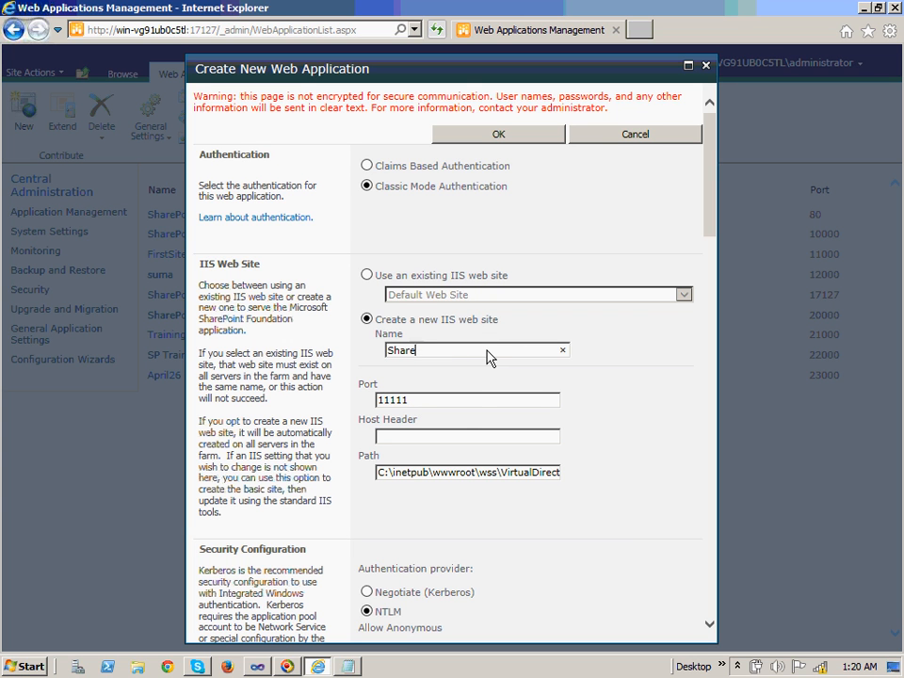
pyautogui.write('Lak')
pyautogui.write('hmi')
pyautogui.press('BackSpace')
pyautogui.press('BackSpace')
pyautogui.press('BackSpace')
pyautogui.write('shmiKant')
# Check port 11111 and copy the site's VirtualDirectories\11111 path
pyautogui.click(419, 403)
pyautogui.click(421, 438)
pyautogui.doubleClick(488, 473)
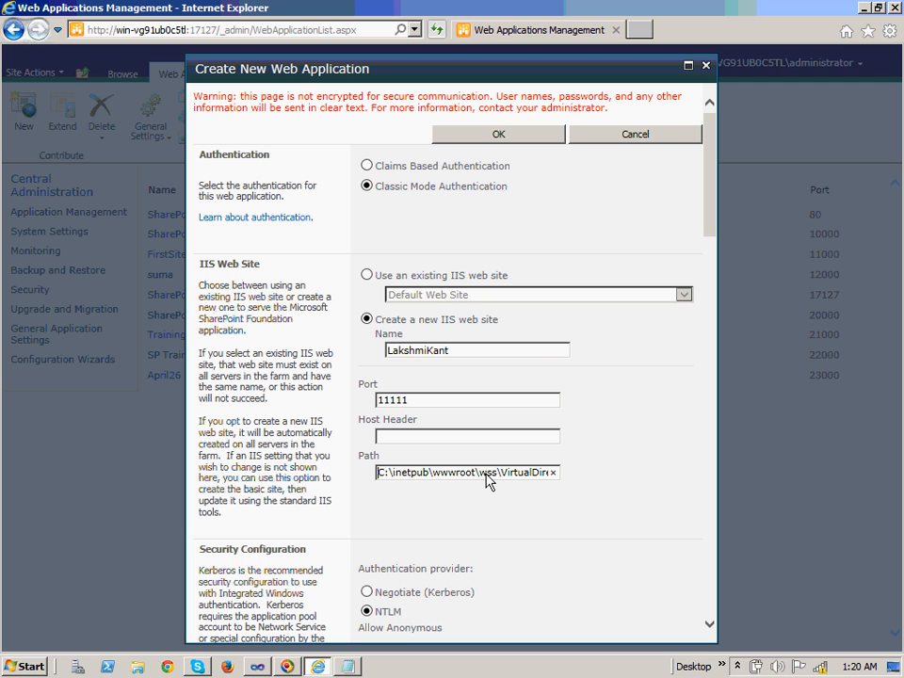
pyautogui.hotkey('ctrl', 'a')
pyautogui.hotkey('ctrl', 'c')
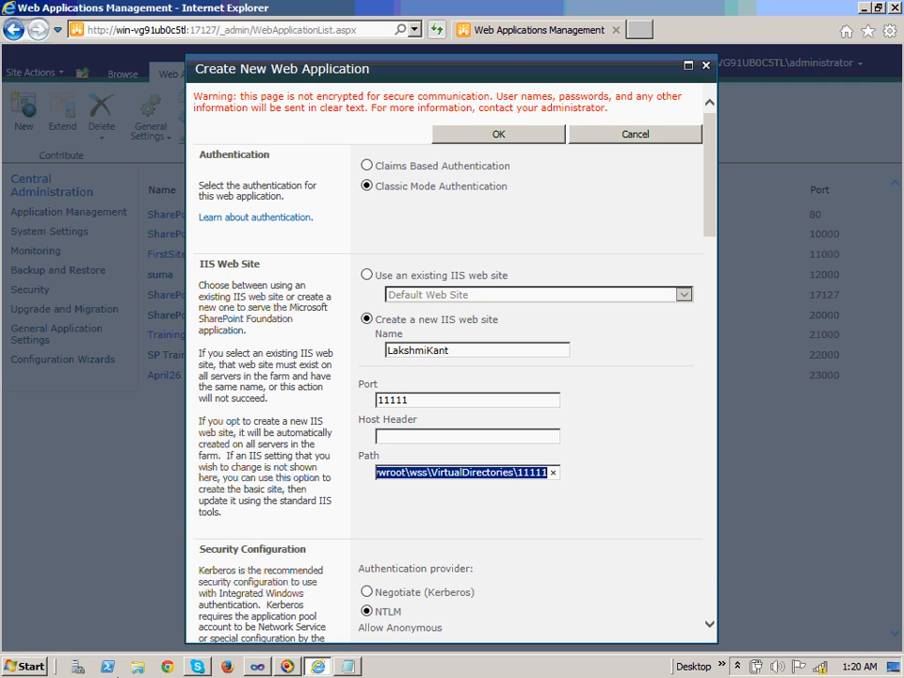
pyautogui.click(138, 667)
# Paste the copied path into Explorer's address bar and dismiss the folder-not-found error
pyautogui.click(416, 58)
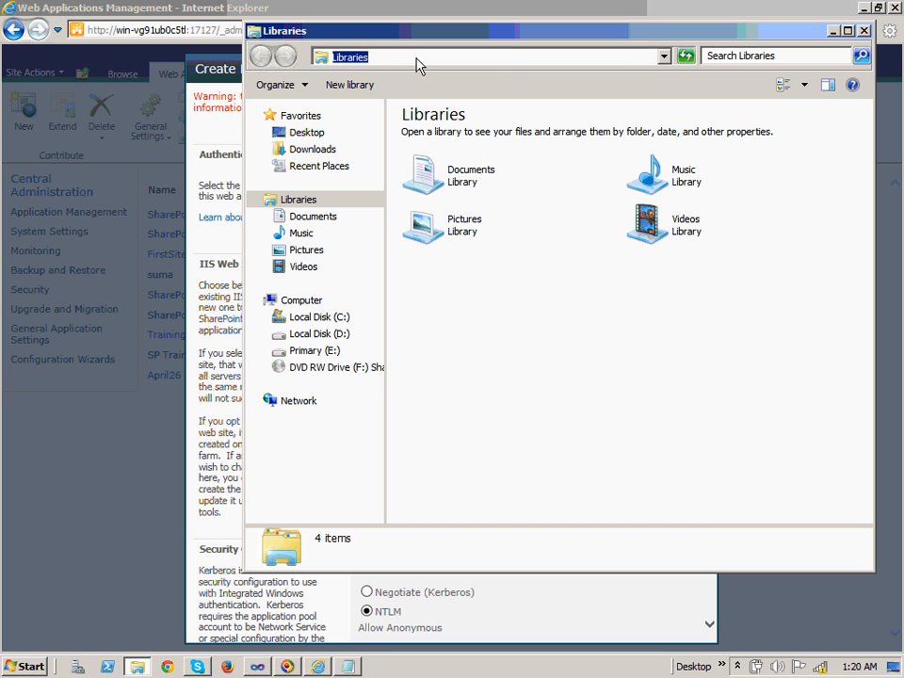
pyautogui.hotkey('ctrl', 'v')
pyautogui.press('Return')
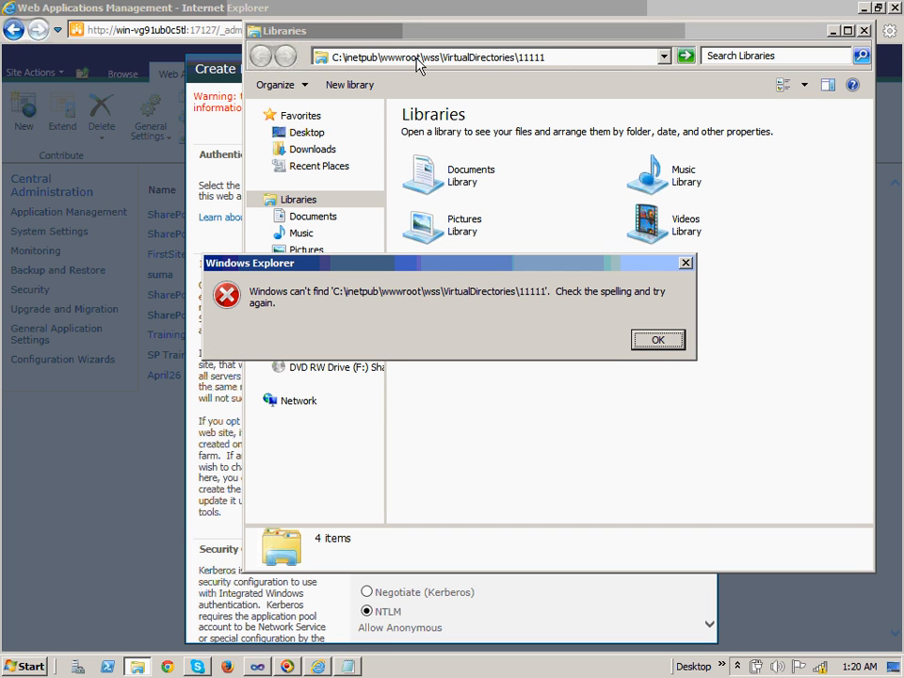
pyautogui.click(676, 344)
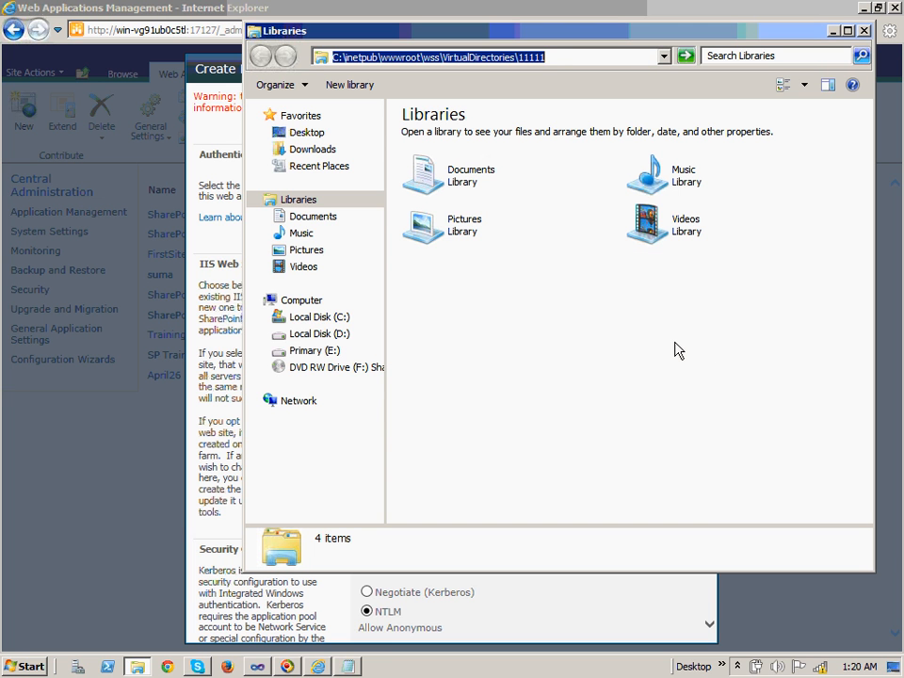
# Open the parent VirtualDirectories folder to confirm no 11111 folder exists, then leave Explorer
pyautogui.click(586, 58)
pyautogui.press('BackSpace')
pyautogui.press('BackSpace')
pyautogui.press('BackSpace')
pyautogui.press('BackSpace')
pyautogui.press('BackSpace')
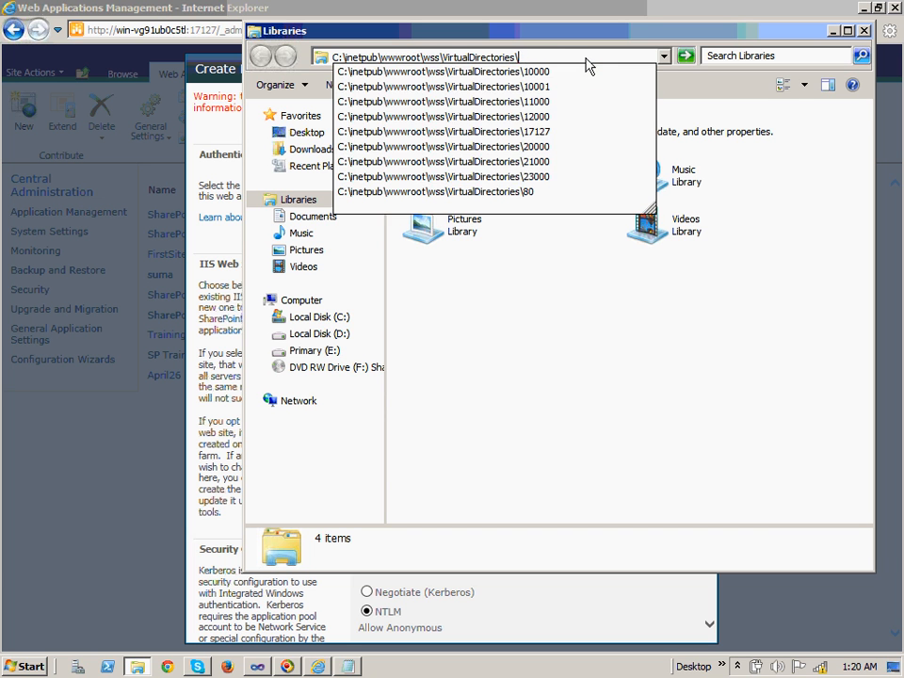
pyautogui.press('Return')
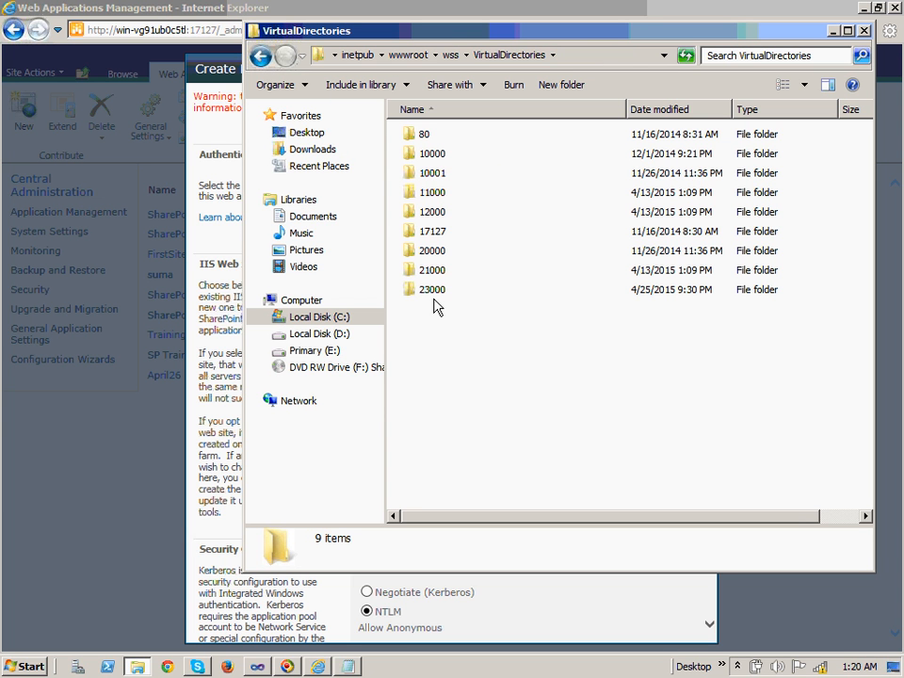
pyautogui.hotkey('alt', 'Tab')
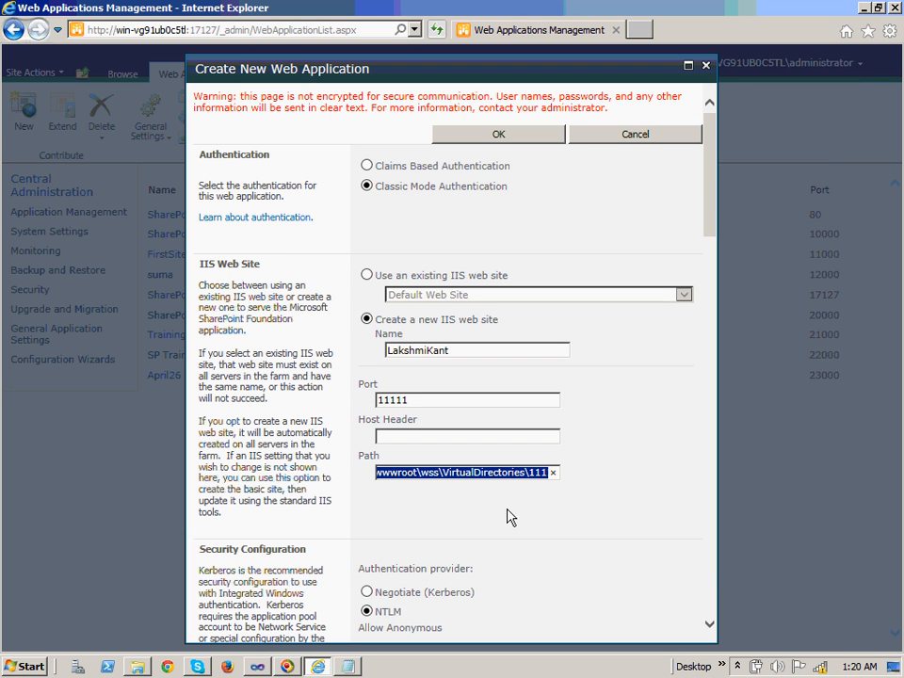
pyautogui.moveTo(709, 196); pyautogui.dragTo(735, 364)
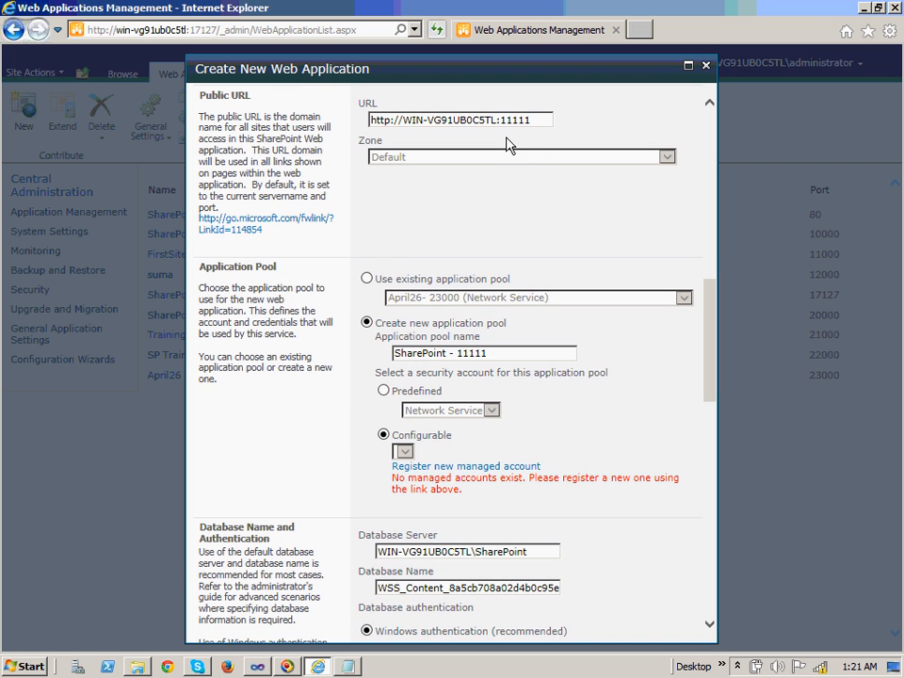
pyautogui.click(534, 121)
pyautogui.hotkey('ctrl', 'a')
pyautogui.hotkey('ctrl', 'c')
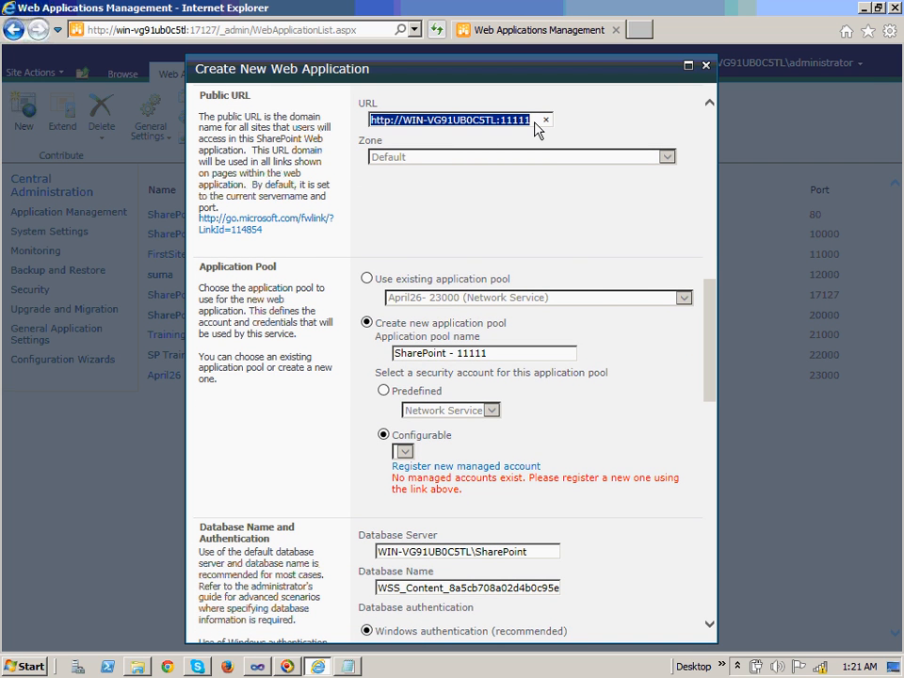
pyautogui.hotkey('alt', 'Tab')
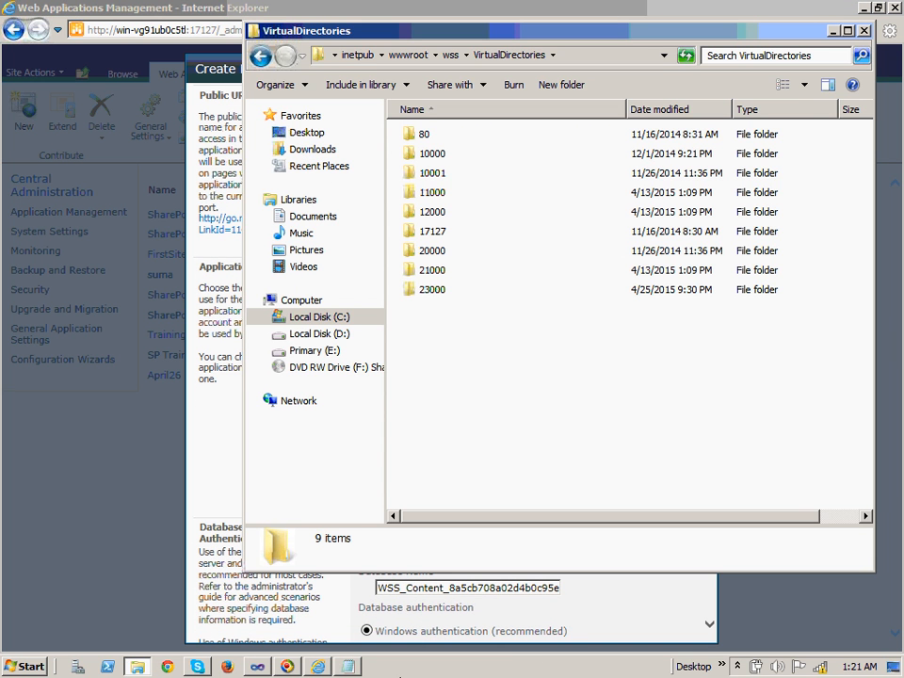
pyautogui.hotkey('alt', 'Tab')
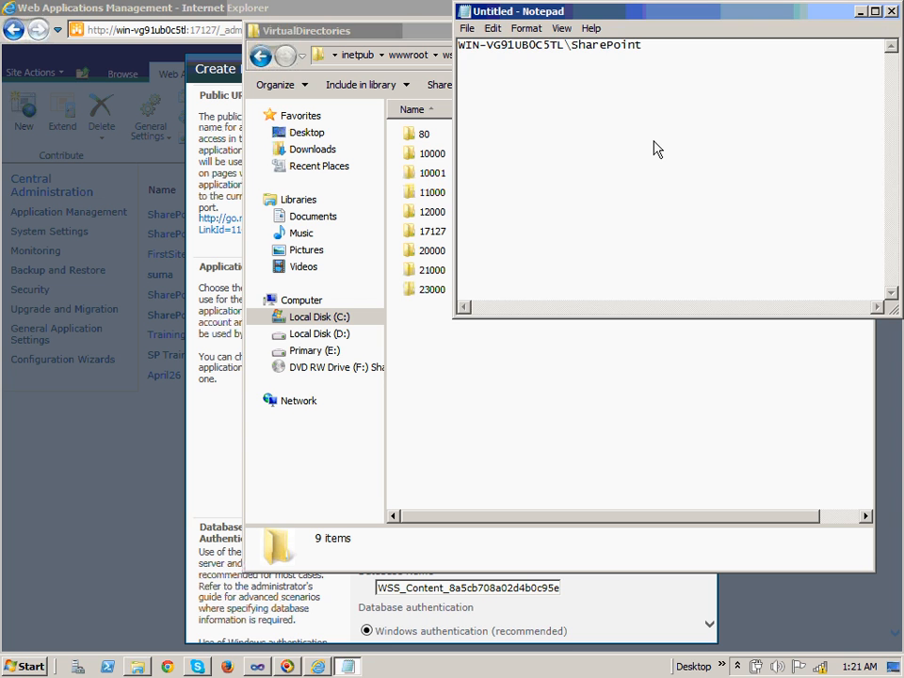
pyautogui.hotkey('ctrl', 'v')
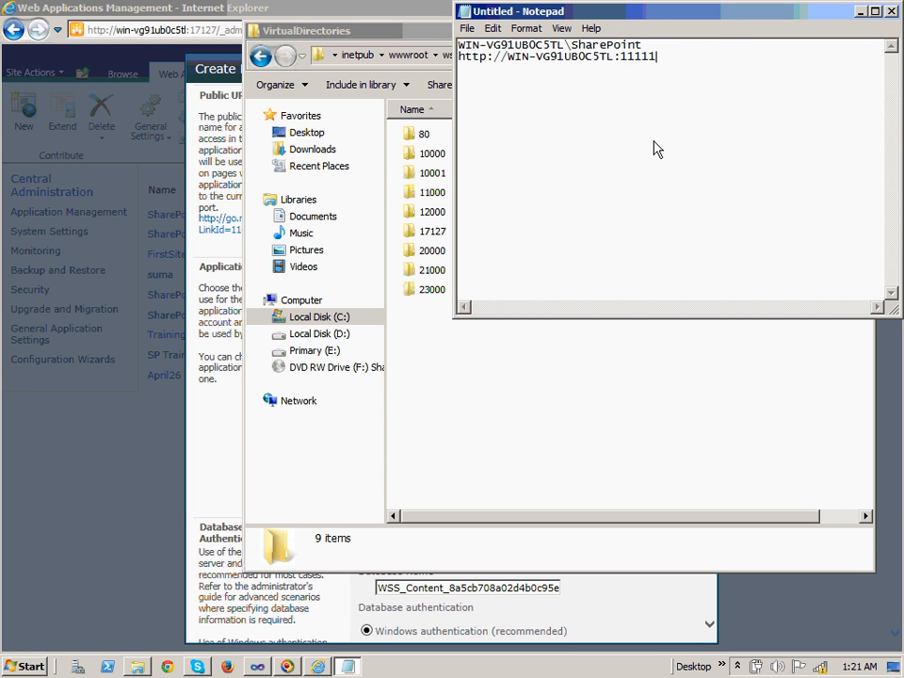
pyautogui.hotkey('alt', 'Tab')
pyautogui.hotkey('alt', 'Tab')
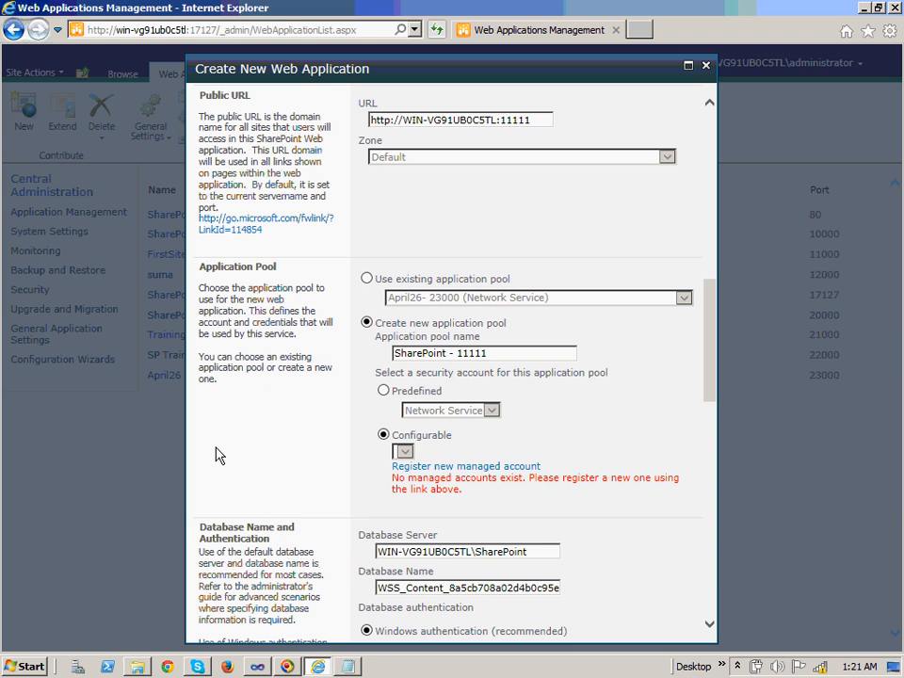
# Use the predefined Network Service account, replace the database name's GUID with 11111, and submit
pyautogui.click(388, 392)
pyautogui.moveTo(717, 352); pyautogui.dragTo(726, 419)
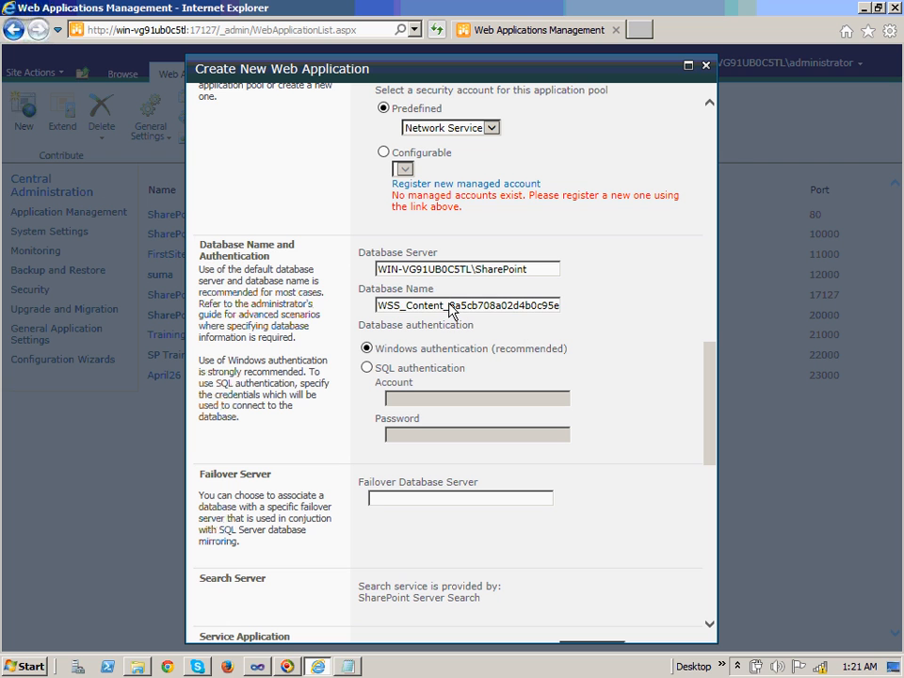
pyautogui.moveTo(453, 311); pyautogui.dragTo(635, 302)
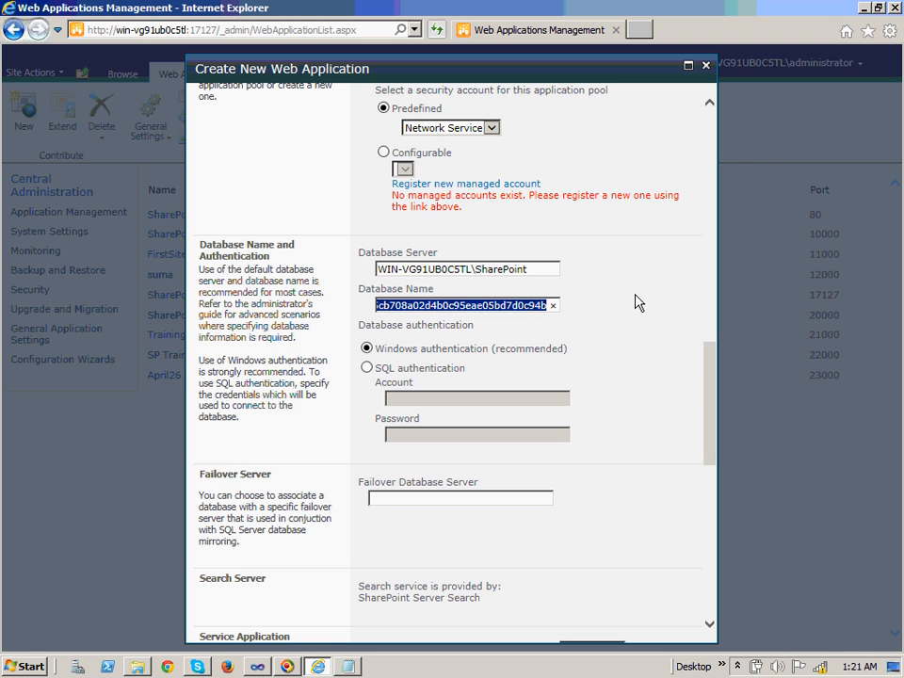
pyautogui.press('BackSpace')
pyautogui.write('11')
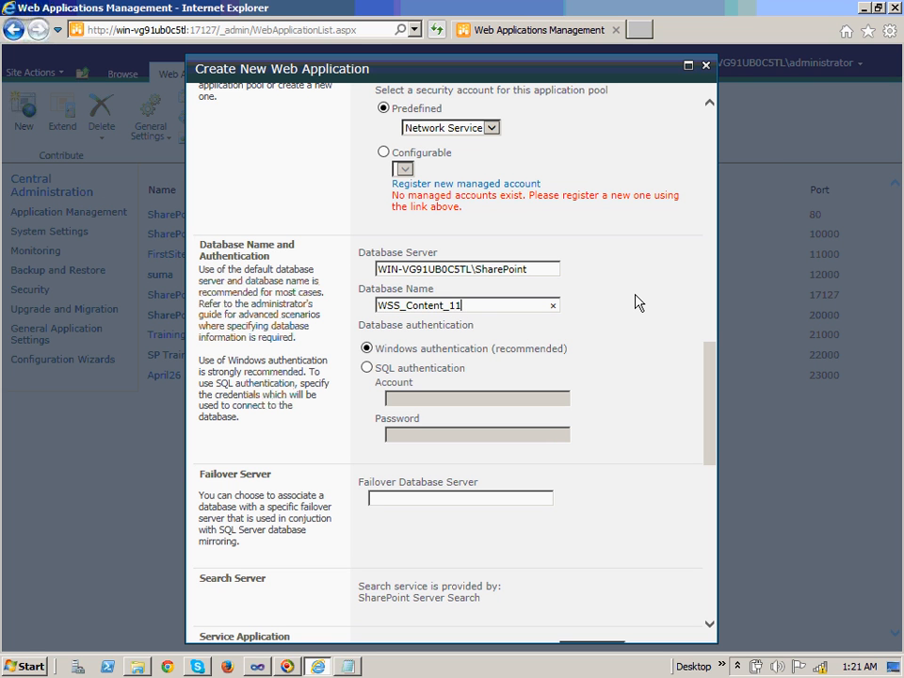
pyautogui.write('111')
pyautogui.moveTo(717, 417); pyautogui.dragTo(743, 576)
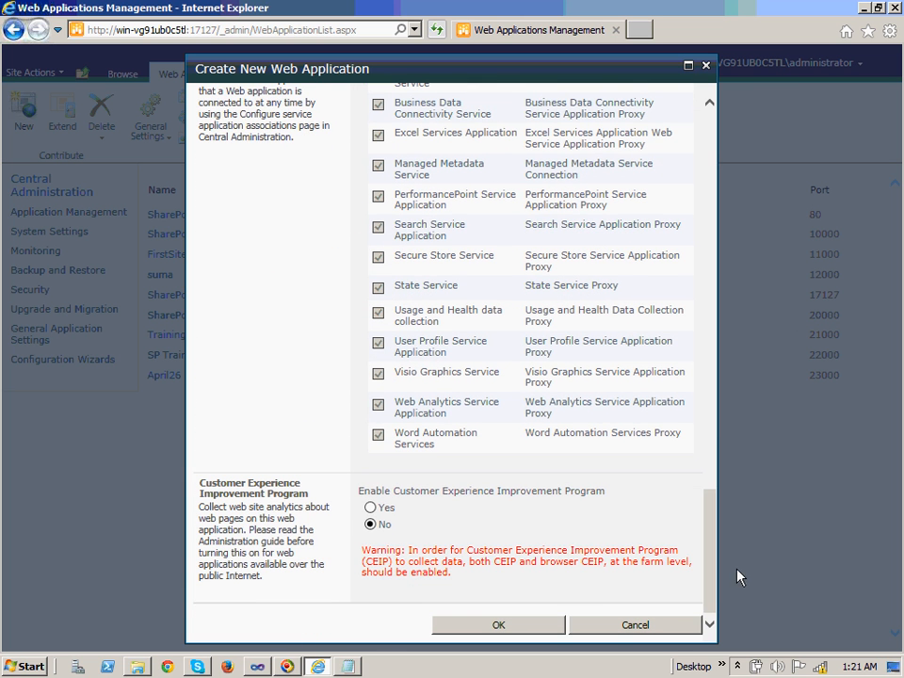
pyautogui.click(536, 634)
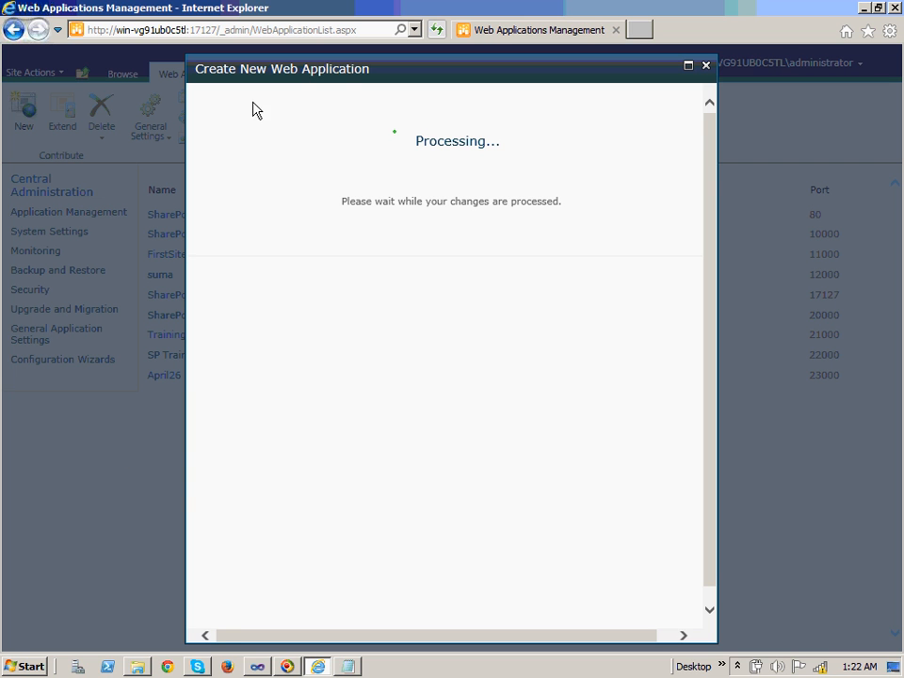
# Search the Start menu for 'paint' and launch Paint
pyautogui.click(24, 666)
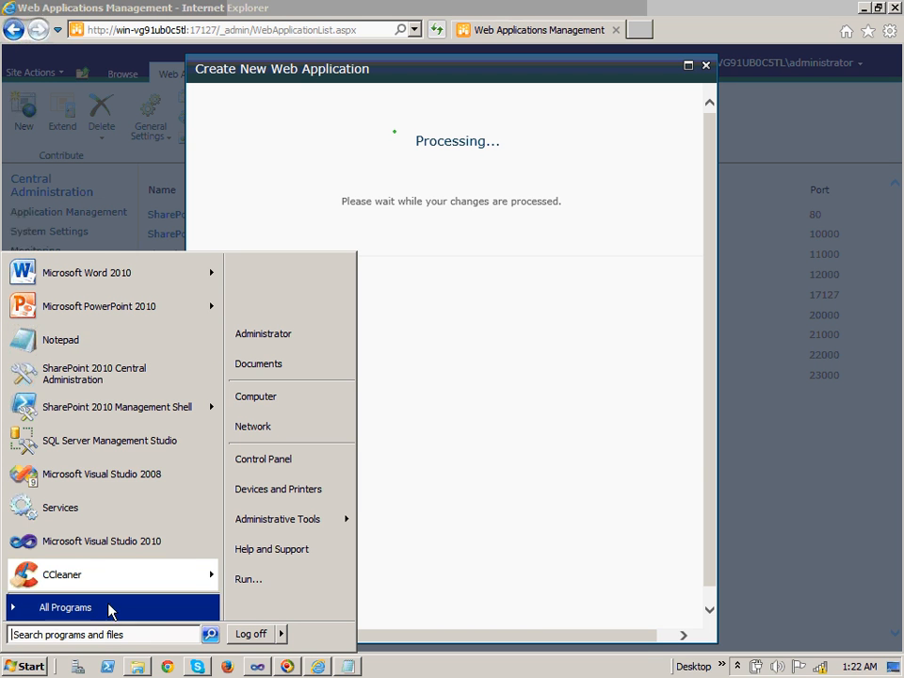
pyautogui.click(111, 637)
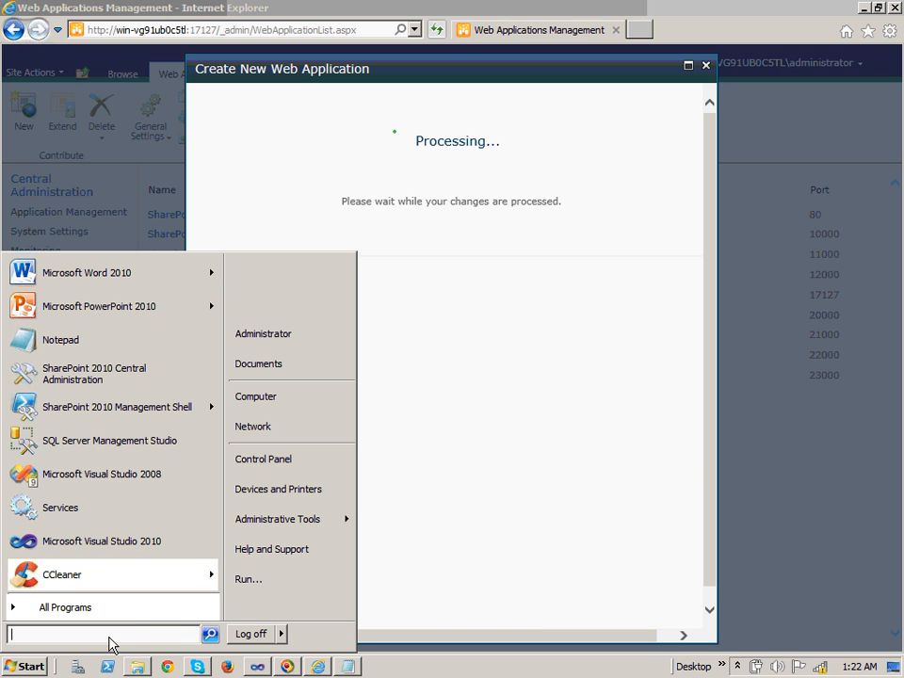
pyautogui.write('paint')
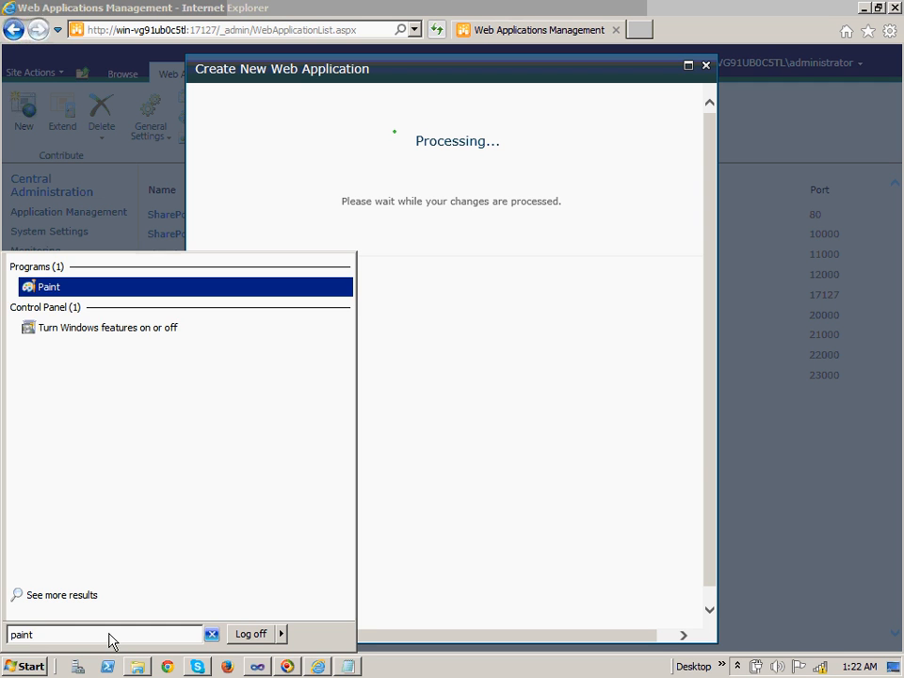
pyautogui.click(55, 292)
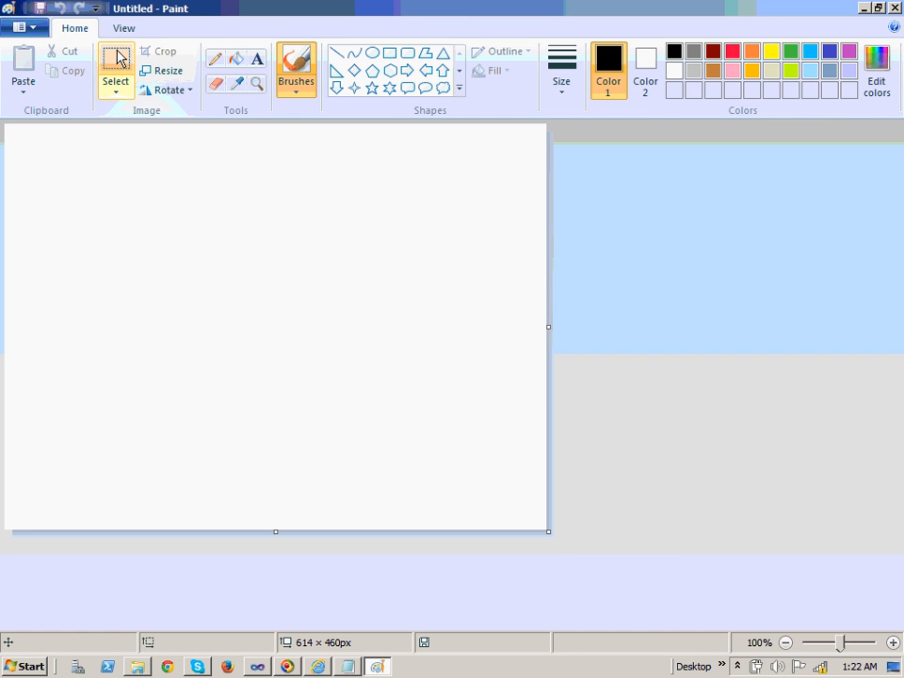
# Draw the top box with two lines running down-left and down-right from it
pyautogui.click(389, 55)
pyautogui.moveTo(158, 158)
pyautogui.mouseDown()
pyautogui.moveTo(319, 264)
pyautogui.moveTo(387, 230)
pyautogui.mouseUp()
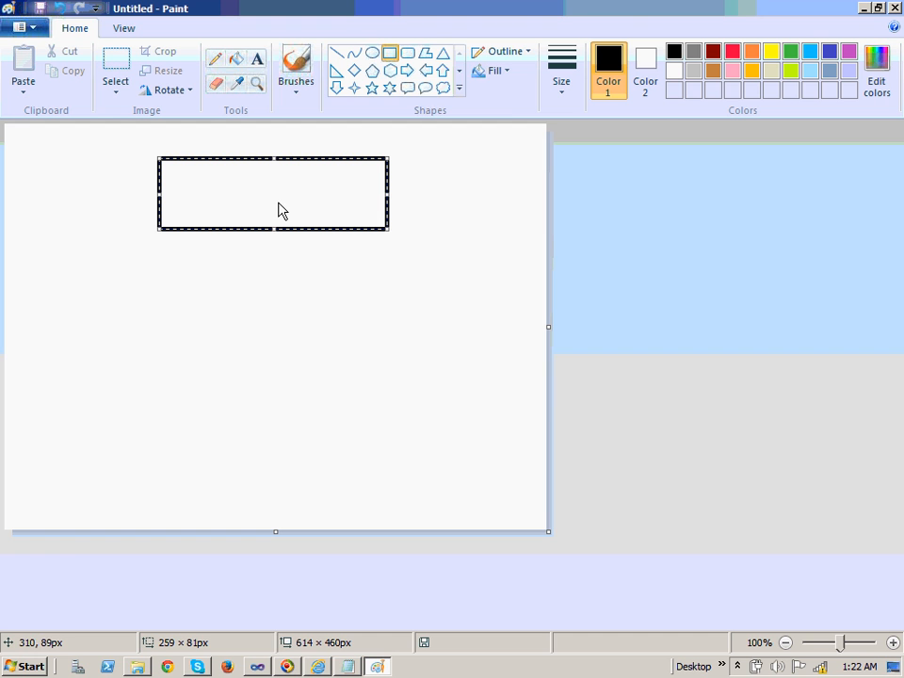
pyautogui.click(338, 52)
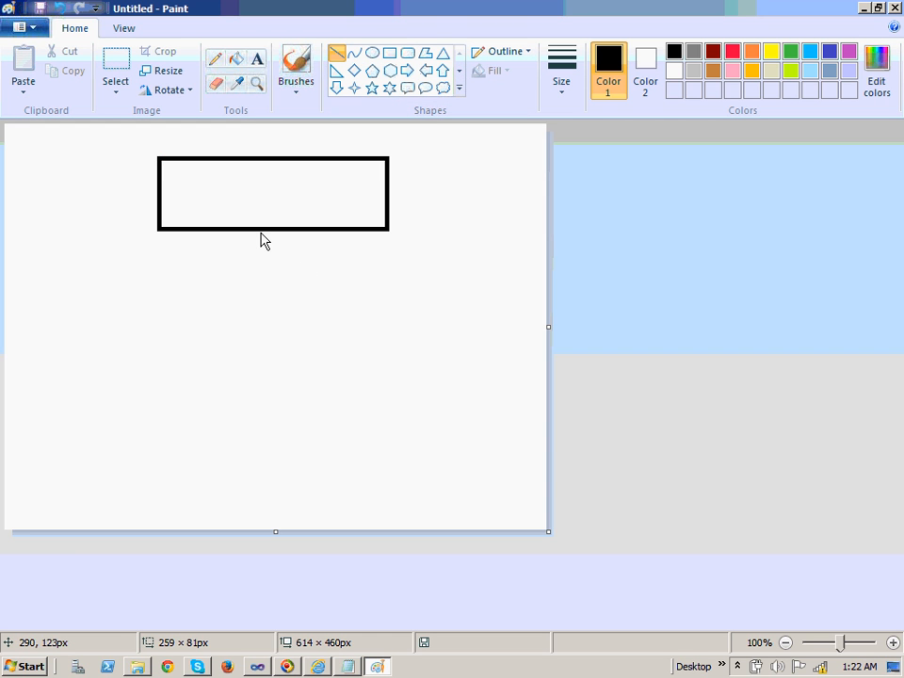
pyautogui.moveTo(261, 232); pyautogui.dragTo(193, 313)
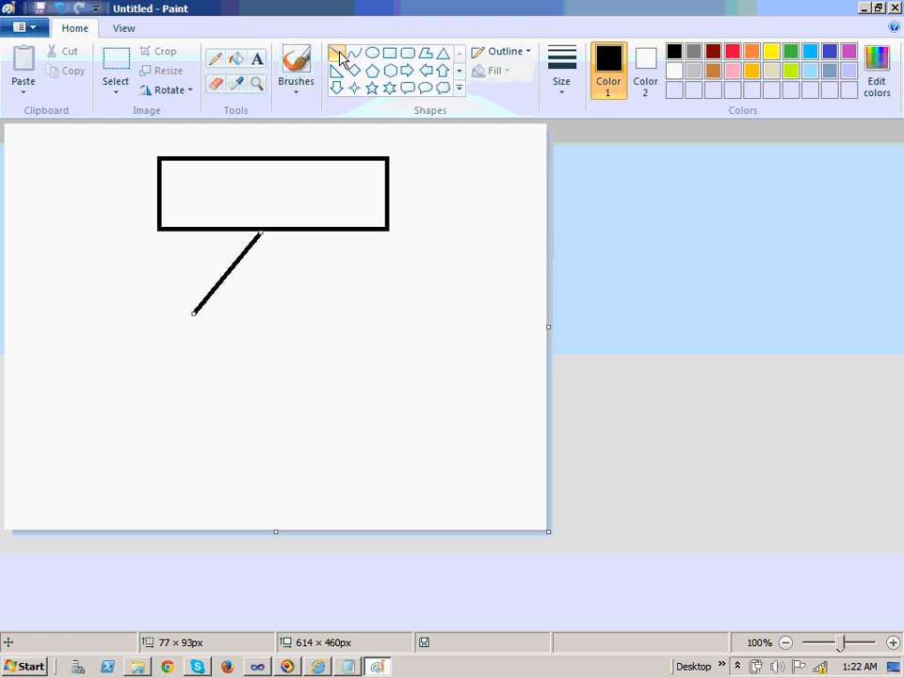
pyautogui.moveTo(261, 233); pyautogui.dragTo(337, 312)
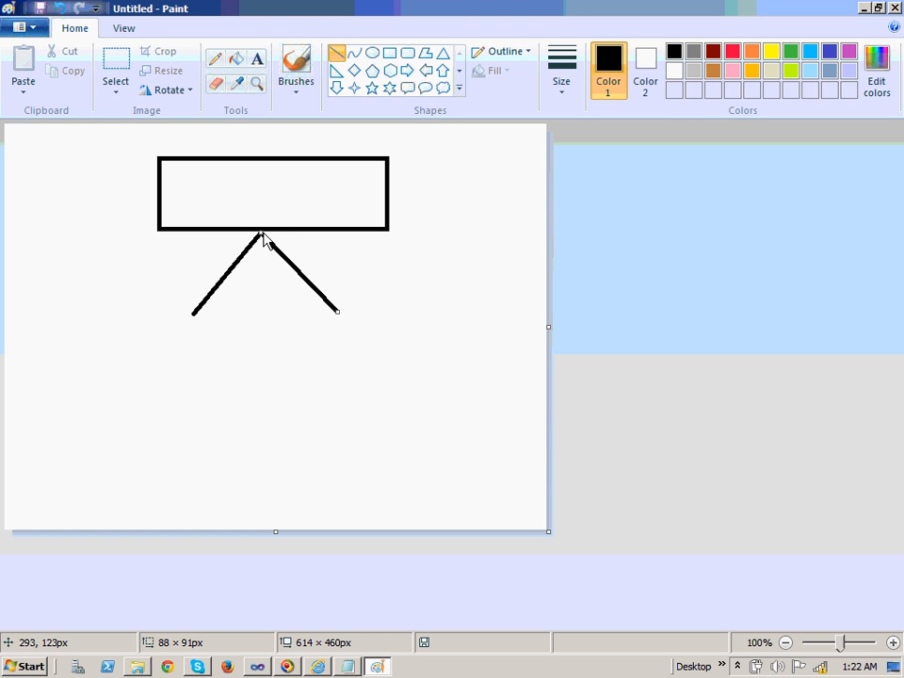
# Draw the two child boxes, then a short line and a box below the left child
pyautogui.click(392, 57)
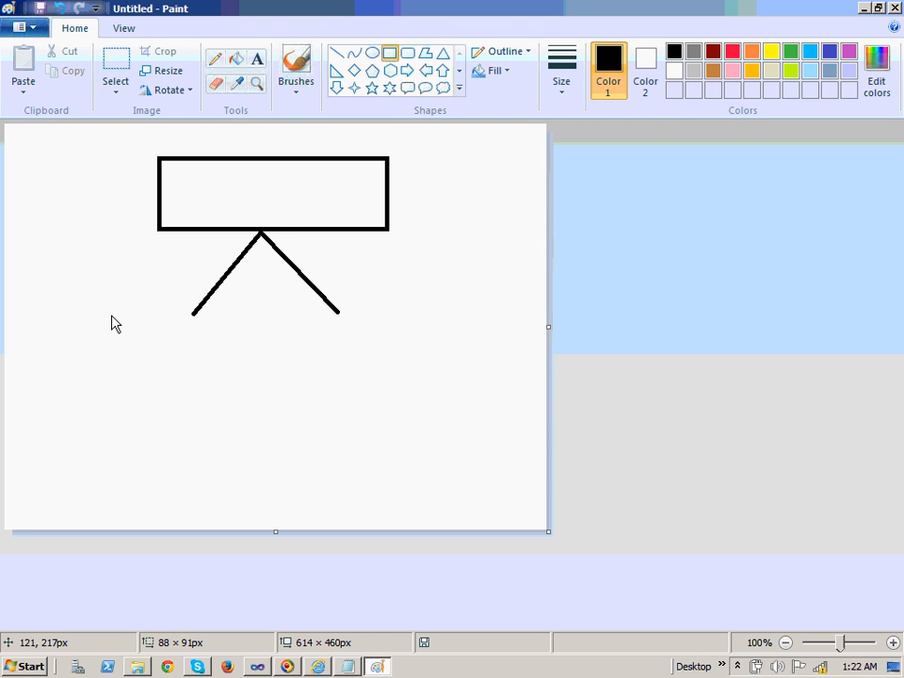
pyautogui.moveTo(110, 317); pyautogui.dragTo(261, 376)
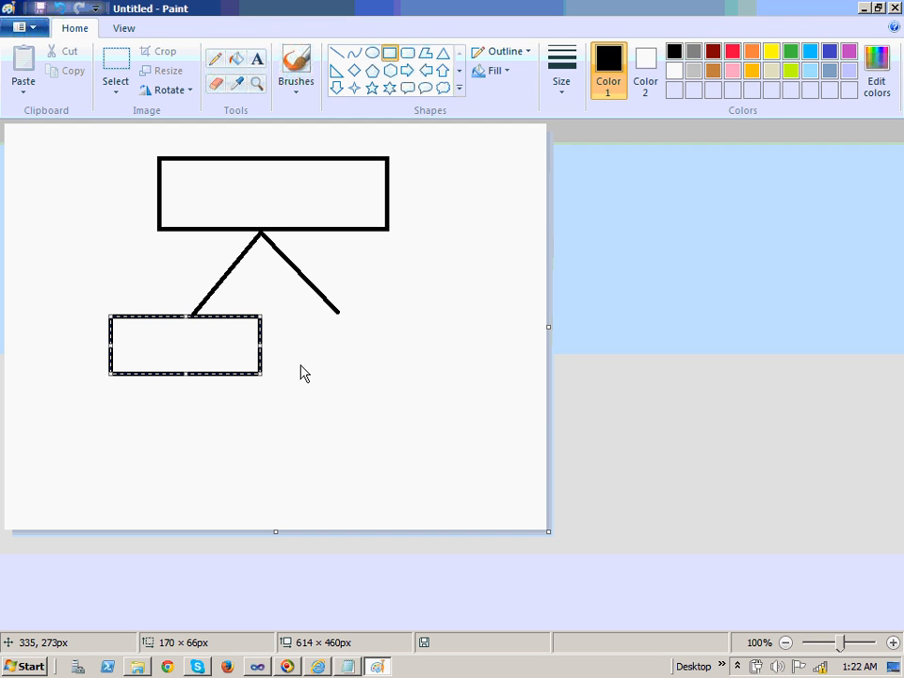
pyautogui.click(343, 356)
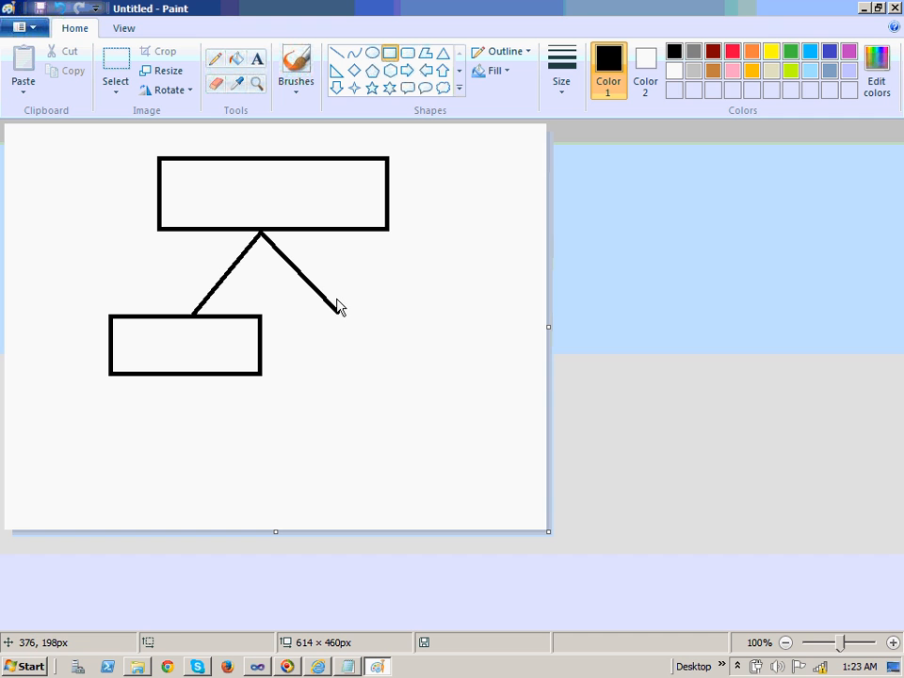
pyautogui.moveTo(301, 313); pyautogui.dragTo(449, 378)
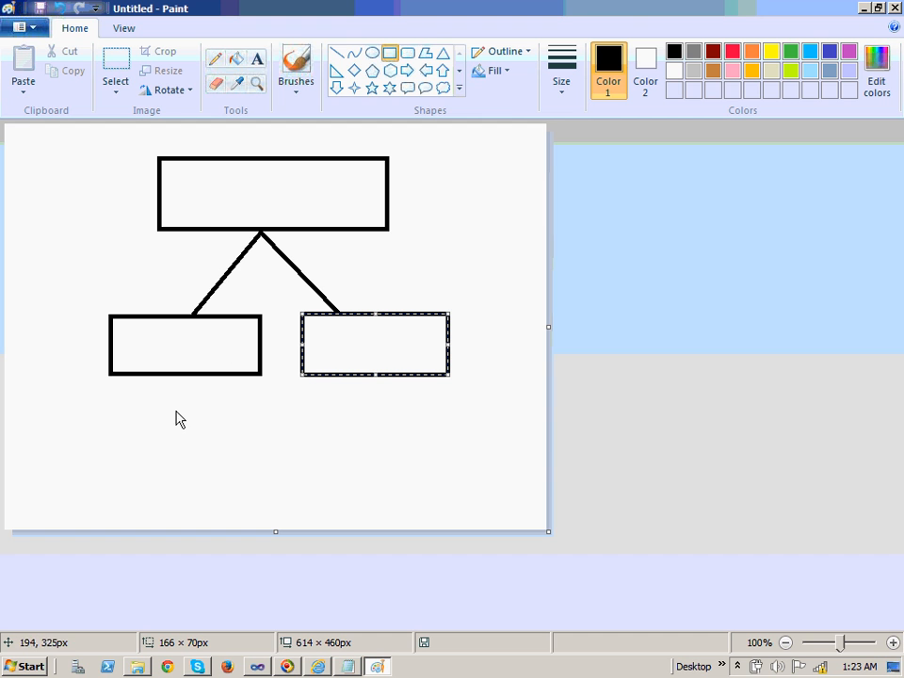
pyautogui.click(336, 56)
pyautogui.moveTo(180, 373); pyautogui.dragTo(161, 407)
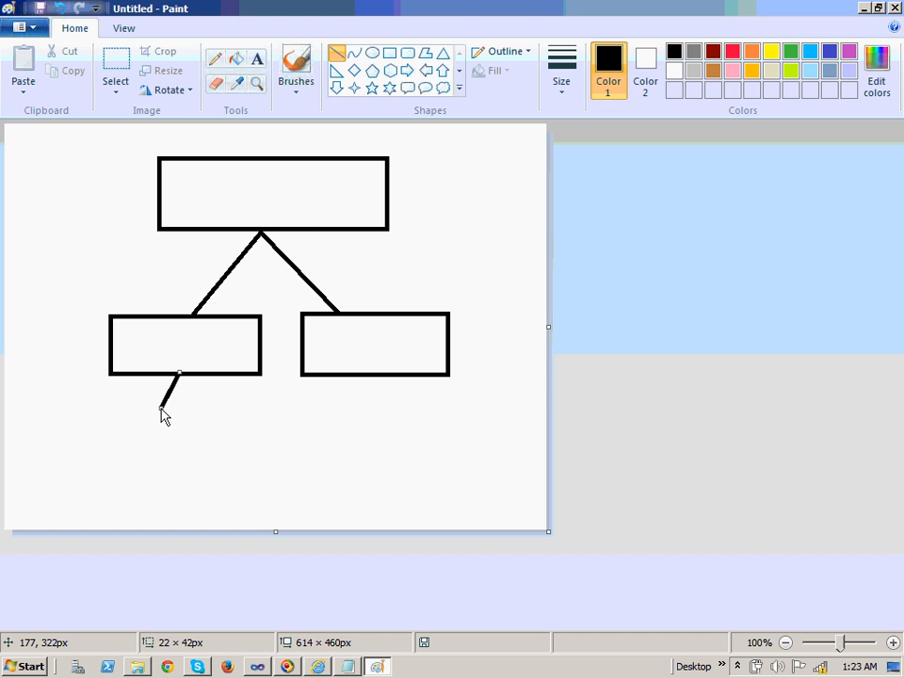
pyautogui.click(387, 55)
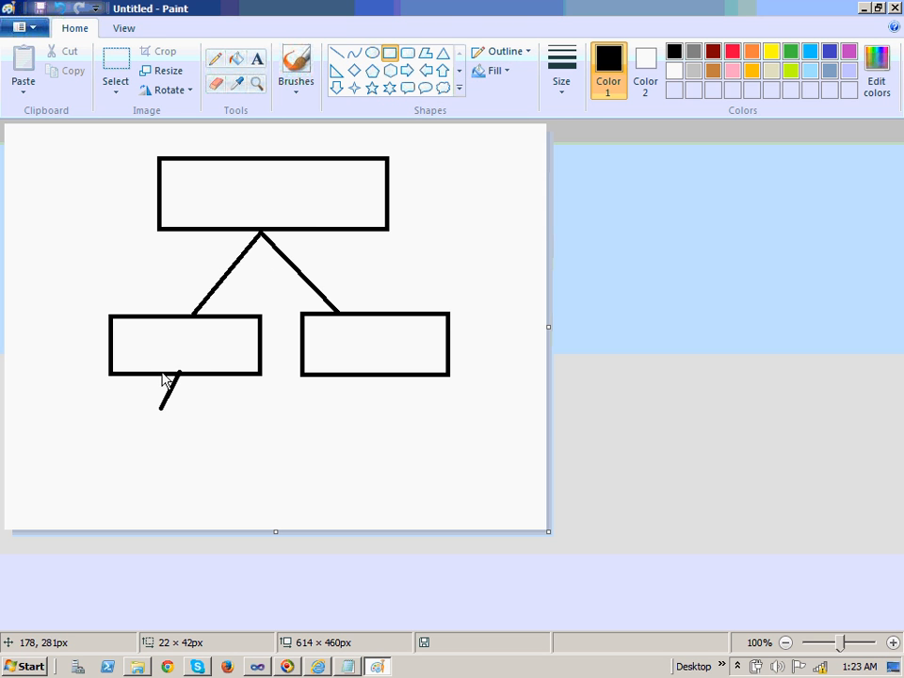
pyautogui.moveTo(100, 398)
pyautogui.mouseDown()
pyautogui.moveTo(244, 462)
pyautogui.moveTo(269, 461)
pyautogui.mouseUp()
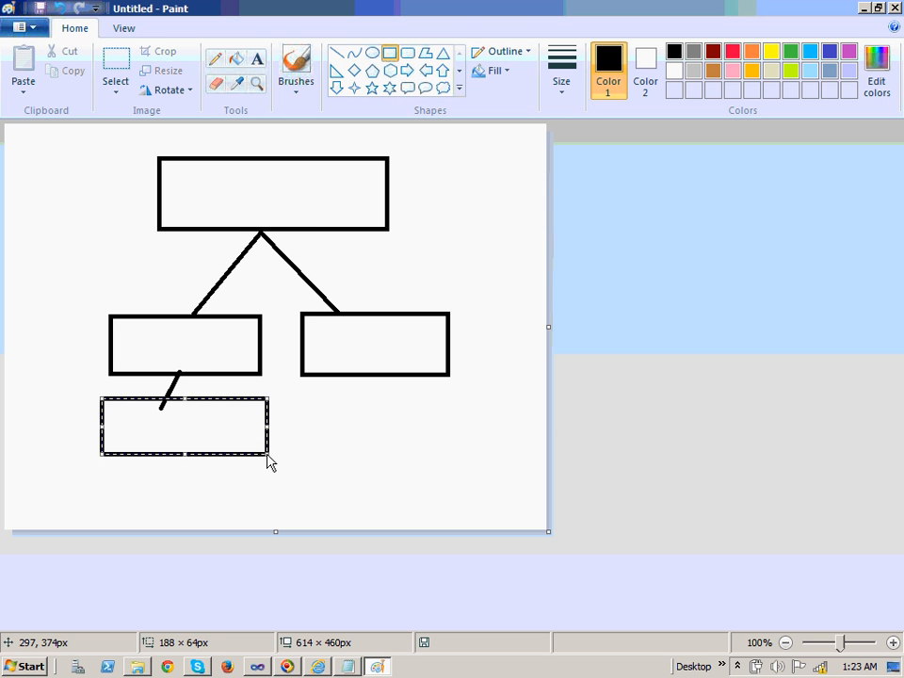
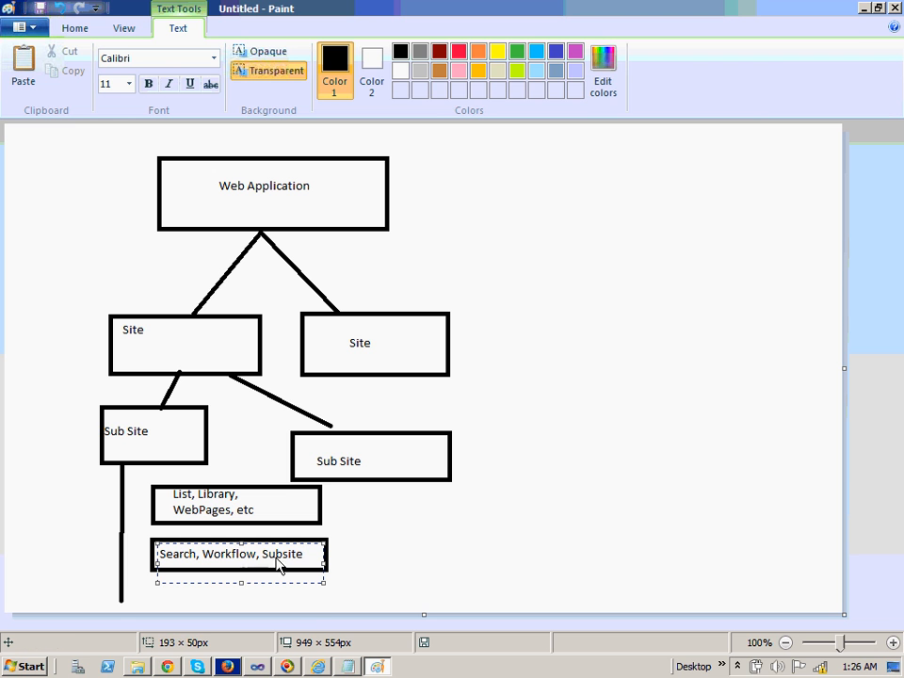
# Finish the Search, Workflow, Subsite label and draw two short connector lines to the lower boxes
pyautogui.click(303, 405)
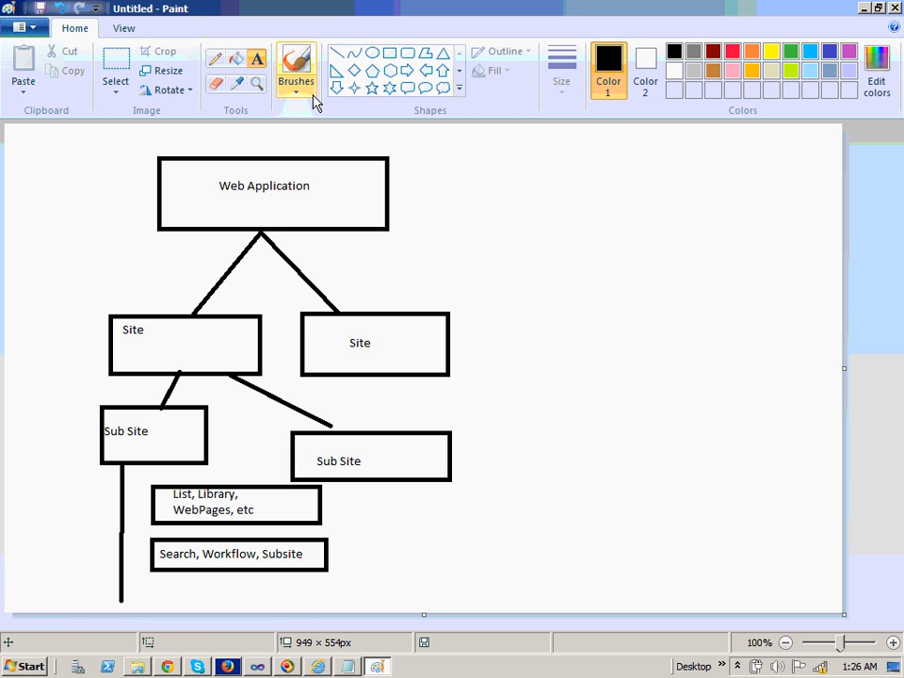
pyautogui.click(337, 53)
pyautogui.moveTo(122, 505); pyautogui.dragTo(153, 504)
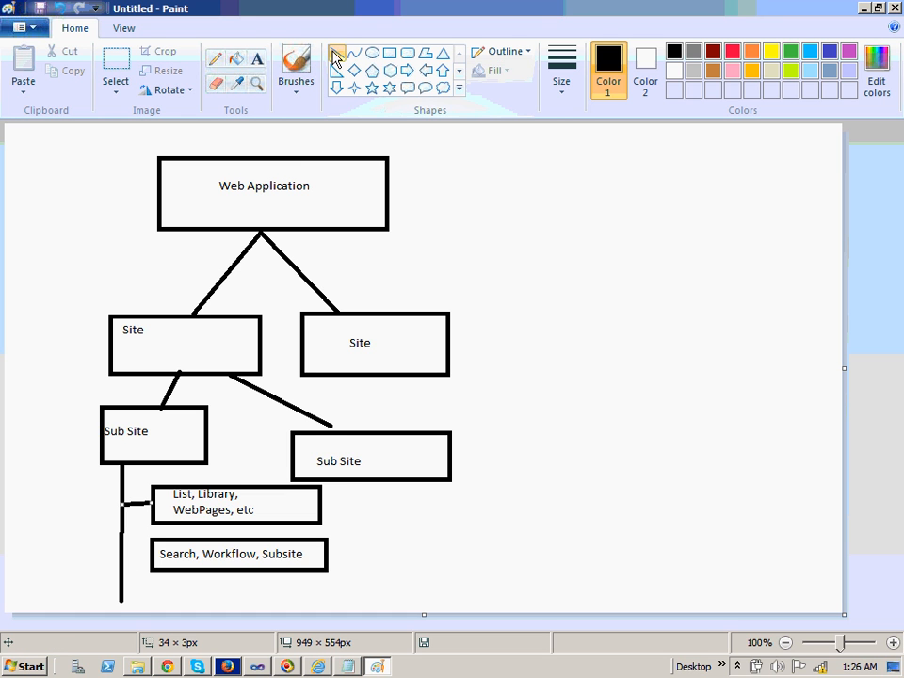
pyautogui.moveTo(122, 555); pyautogui.dragTo(151, 555)
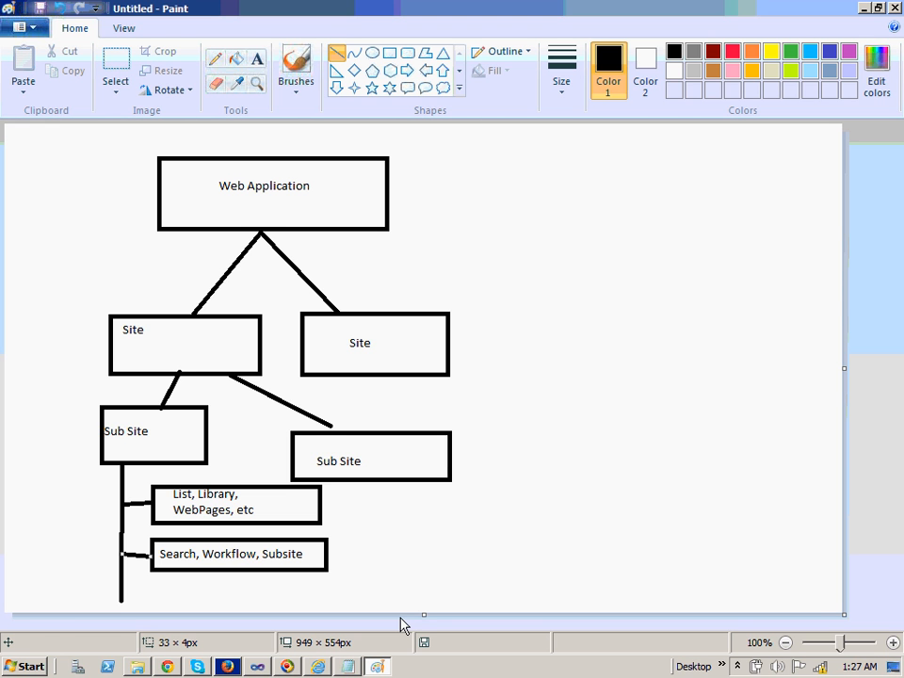
# Save the diagram on the Desktop as 'Sharepoint' with JPEG as the file type
pyautogui.click(39, 10)
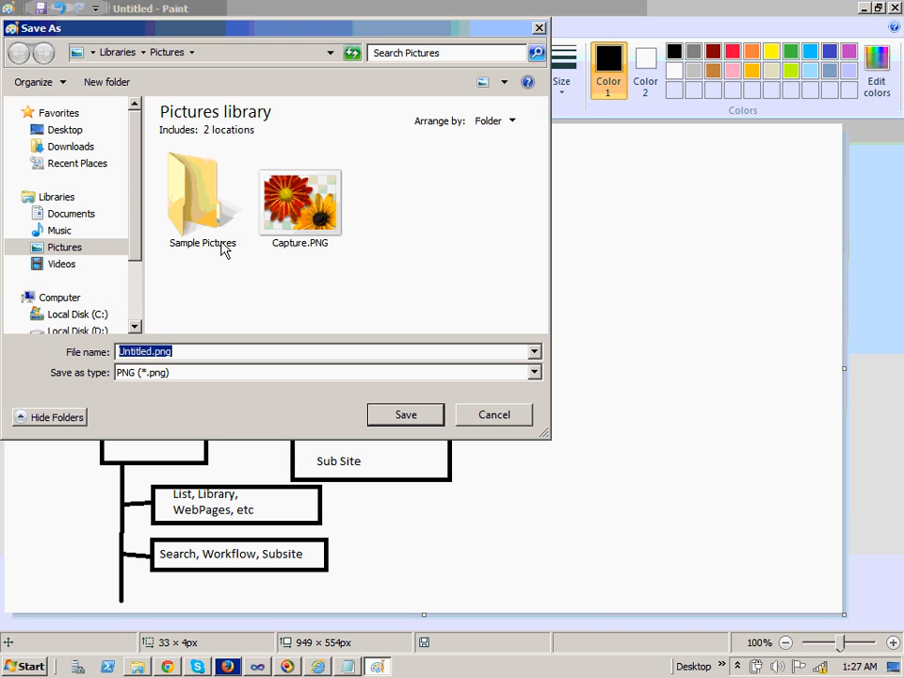
pyautogui.click(71, 132)
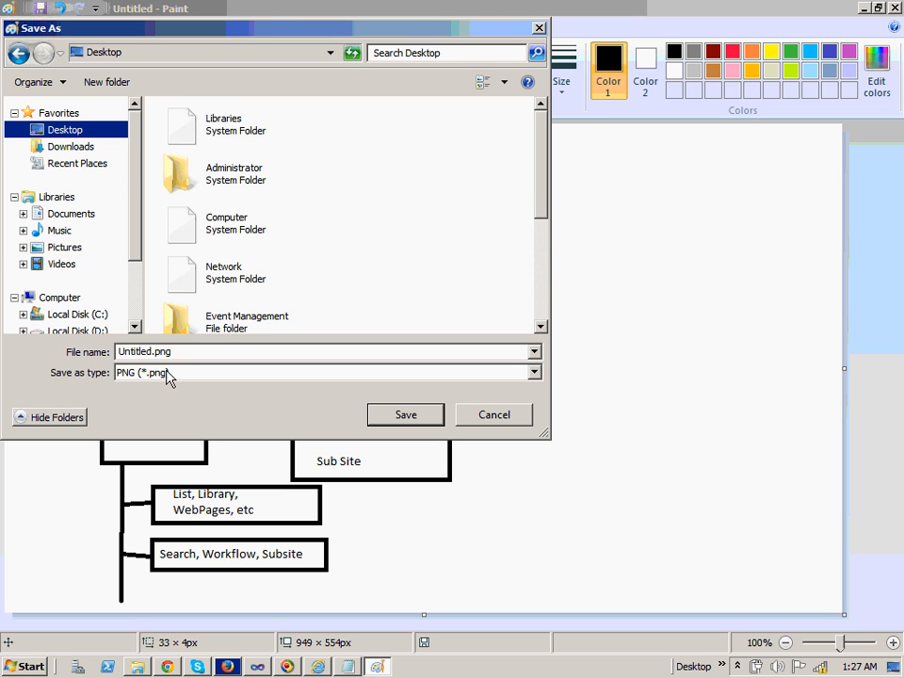
pyautogui.doubleClick(154, 354)
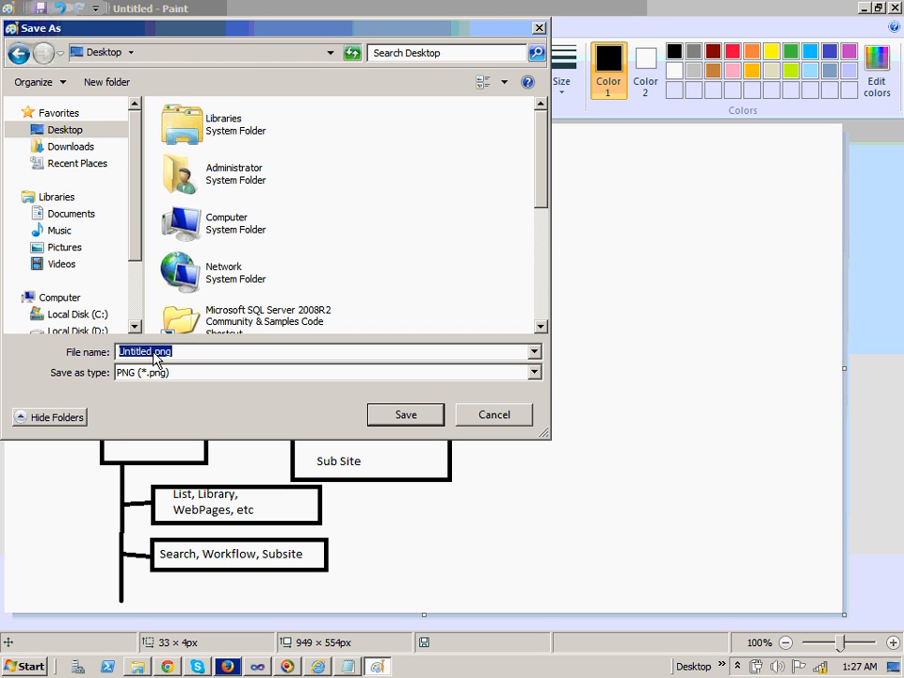
pyautogui.press('Home')
pyautogui.press('Delete')
pyautogui.press('Delete')
pyautogui.press('Delete')
pyautogui.press('Delete')
pyautogui.press('Delete')
pyautogui.press('Delete')
pyautogui.press('Delete')
pyautogui.press('Delete')
pyautogui.write('Share')
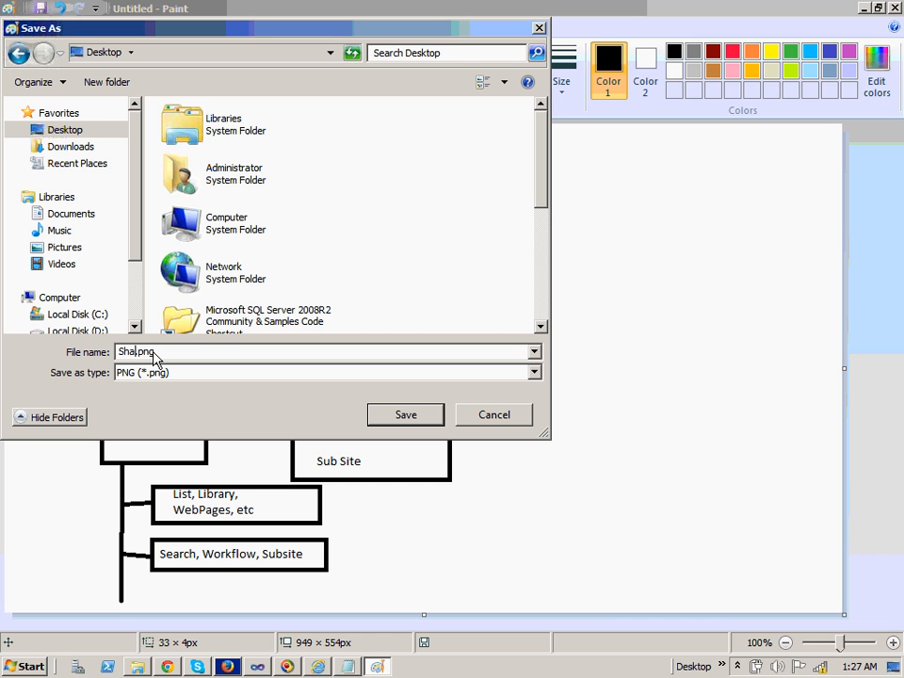
pyautogui.write('point')
pyautogui.click(534, 373)
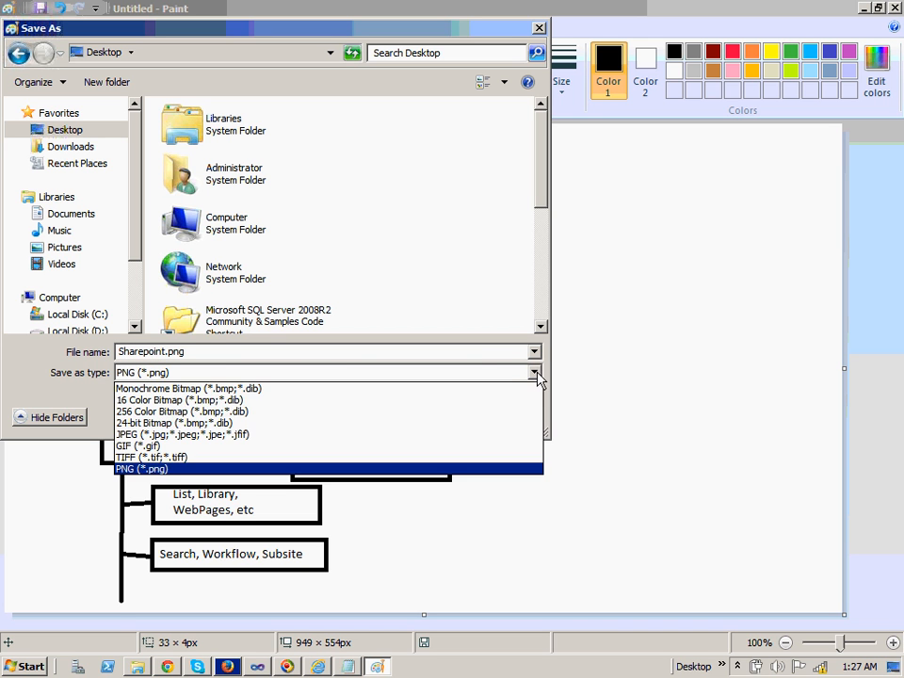
pyautogui.click(407, 435)
pyautogui.click(406, 415)
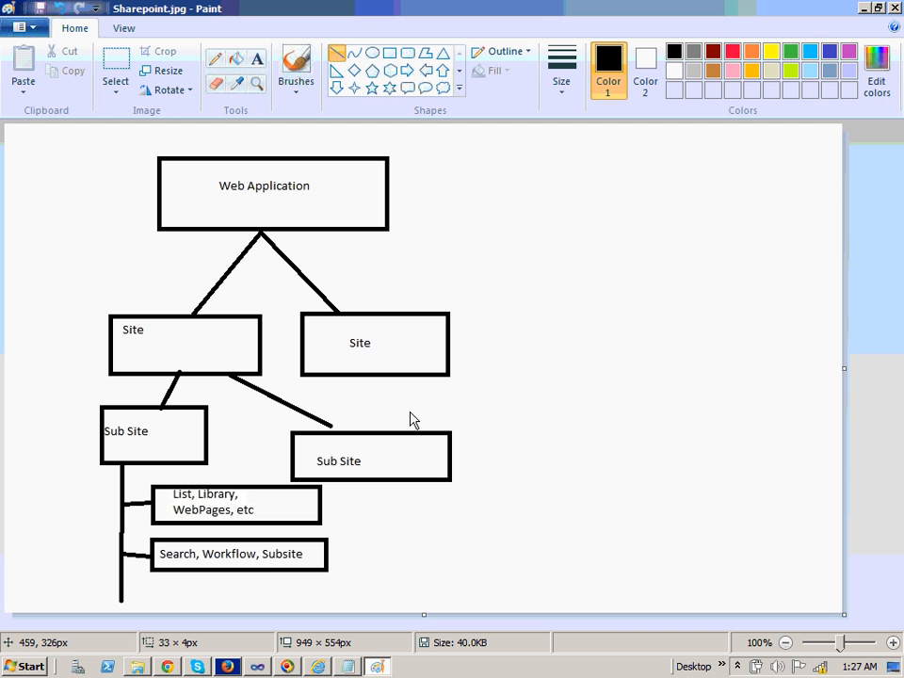
# Return to Internet Explorer showing Central Administration's Application Created confirmation
pyautogui.click(317, 666)
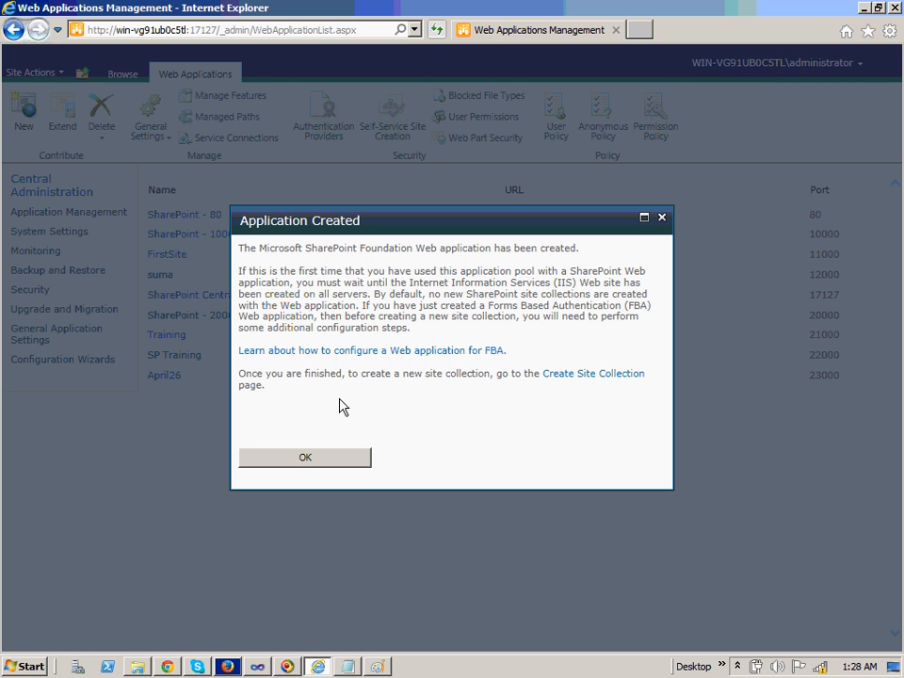
pyautogui.click(379, 665)
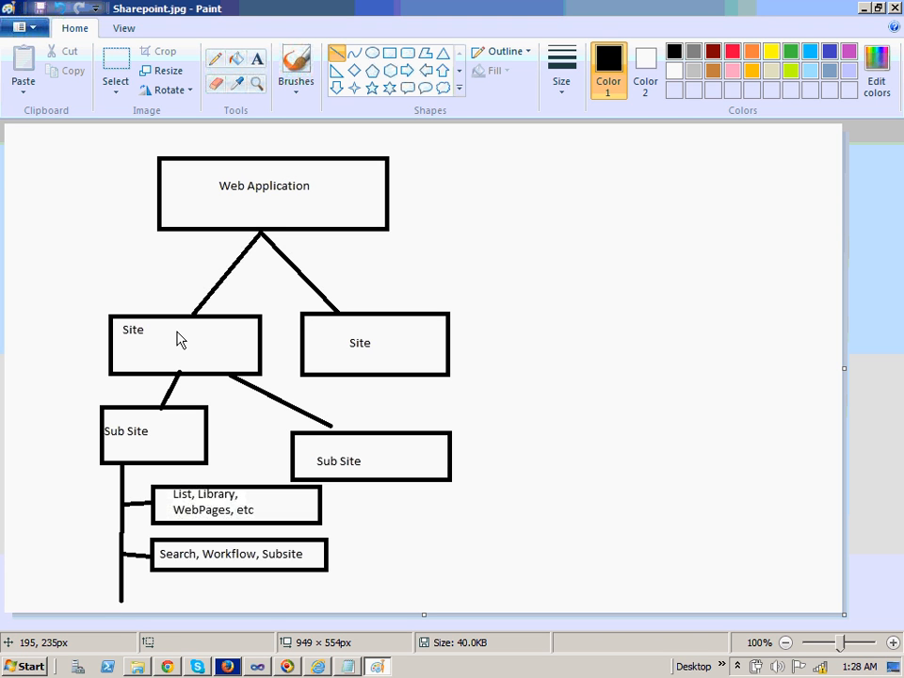
pyautogui.click(396, 344)
pyautogui.hotkey('alt', 'Tab')
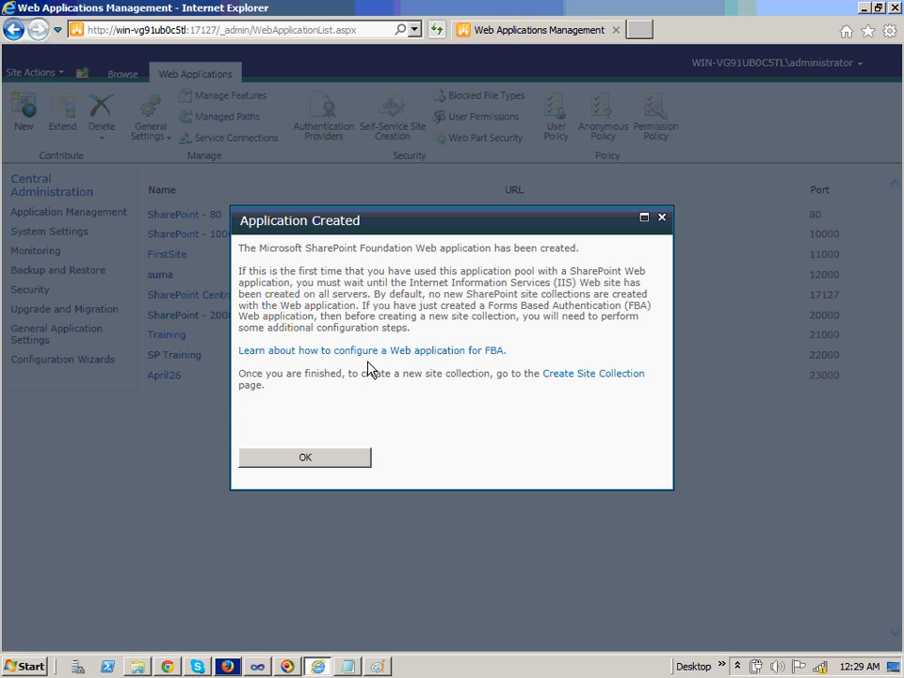
# Open Create Site Collection for the port 11111 web application and enter 'HR' as the title
pyautogui.click(590, 373)
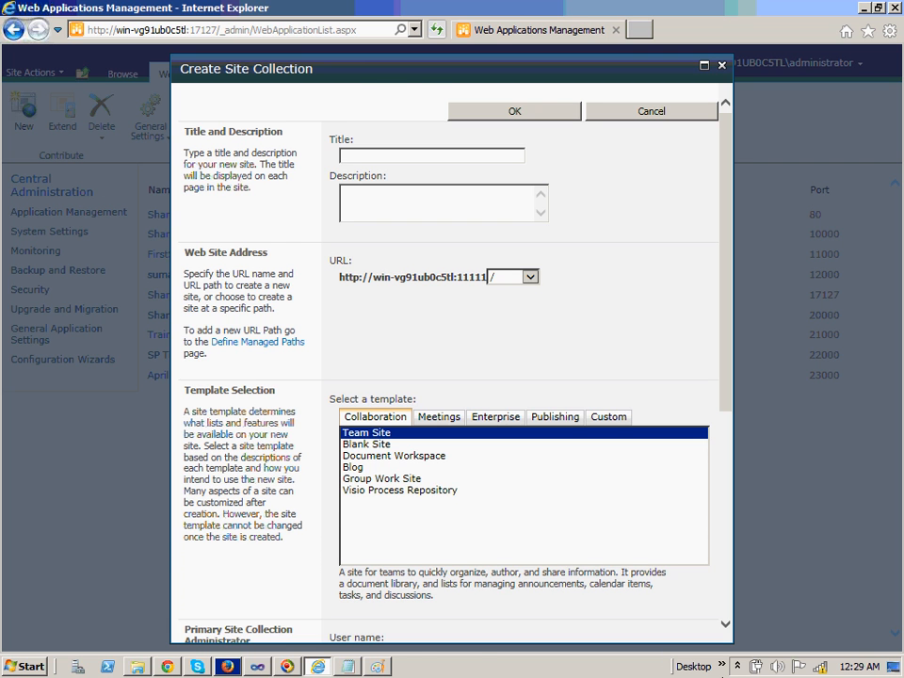
pyautogui.click(377, 666)
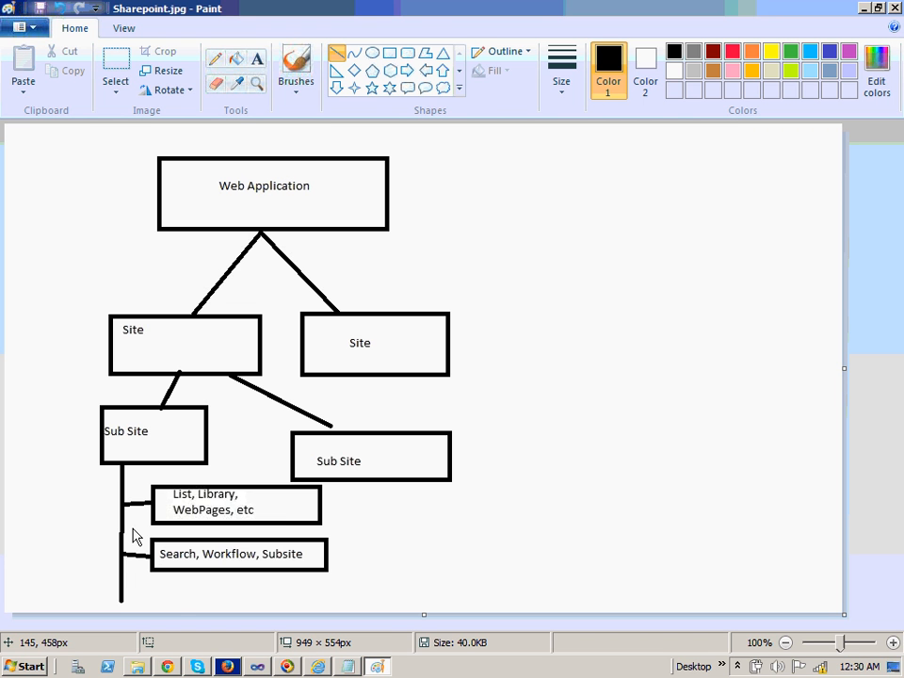
pyautogui.hotkey('alt', 'Tab')
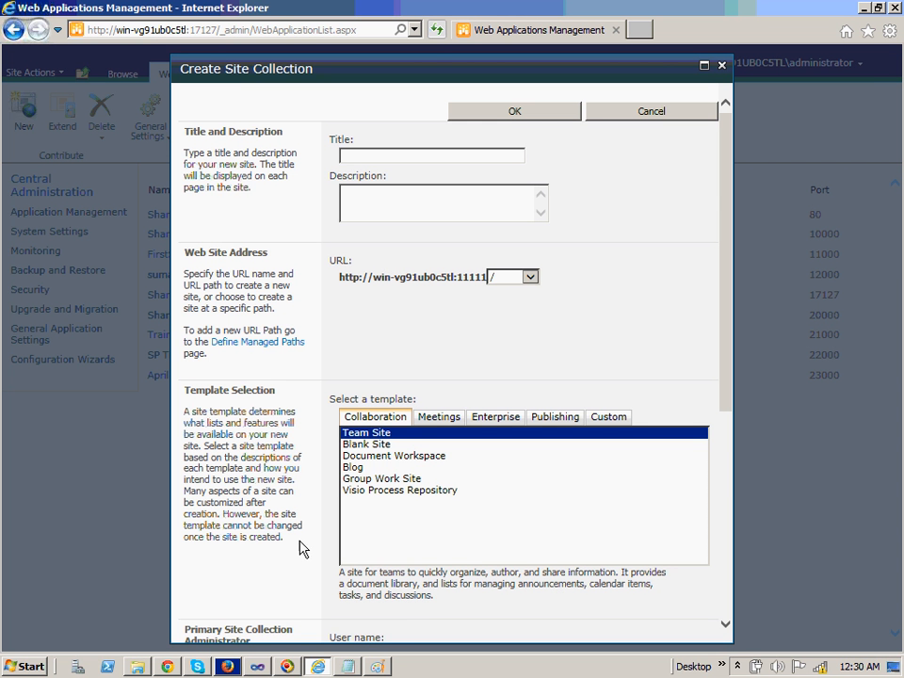
pyautogui.click(406, 150)
pyautogui.write('HR')
# Browse the Meetings, Enterprise, Publishing and Custom template tabs, then pick Collaboration's Blank Site
pyautogui.click(442, 420)
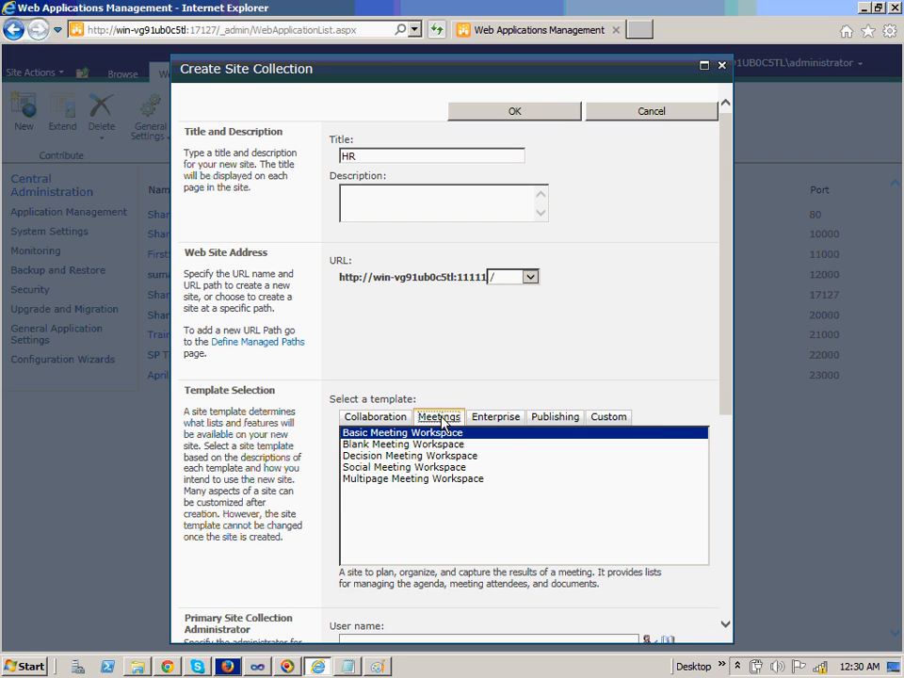
pyautogui.click(503, 420)
pyautogui.click(565, 419)
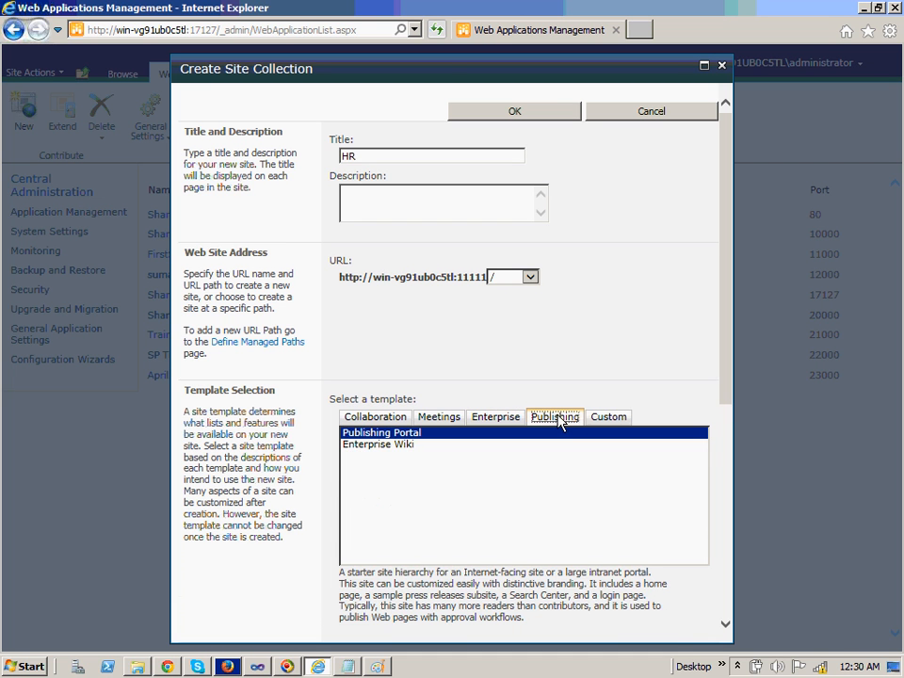
pyautogui.click(605, 420)
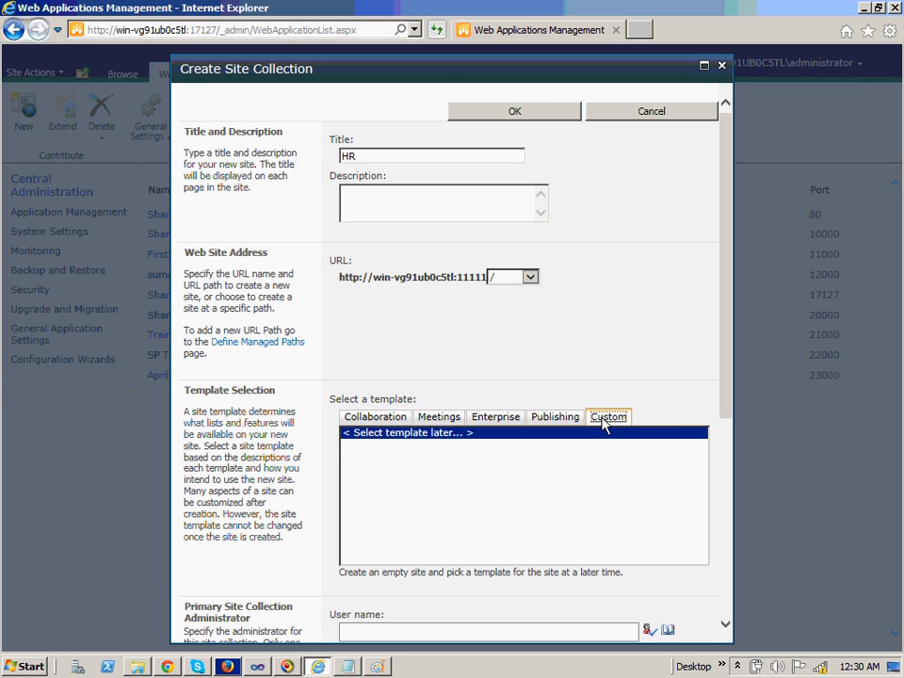
pyautogui.click(373, 419)
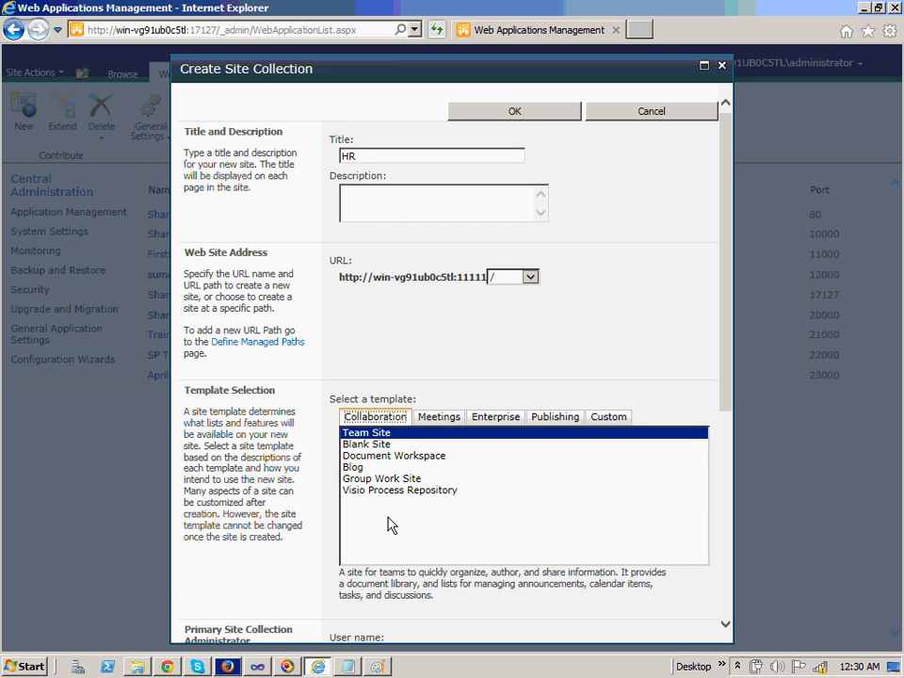
pyautogui.click(376, 446)
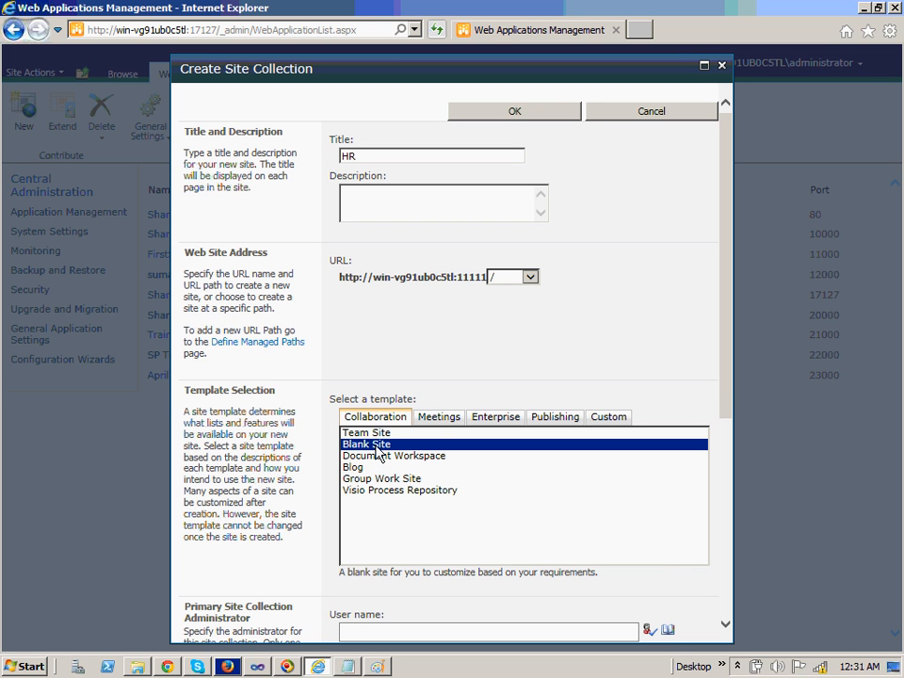
# Enter 'Administrator' as the primary site collection administrator and verify it with Check Names
pyautogui.moveTo(729, 378); pyautogui.dragTo(747, 525)
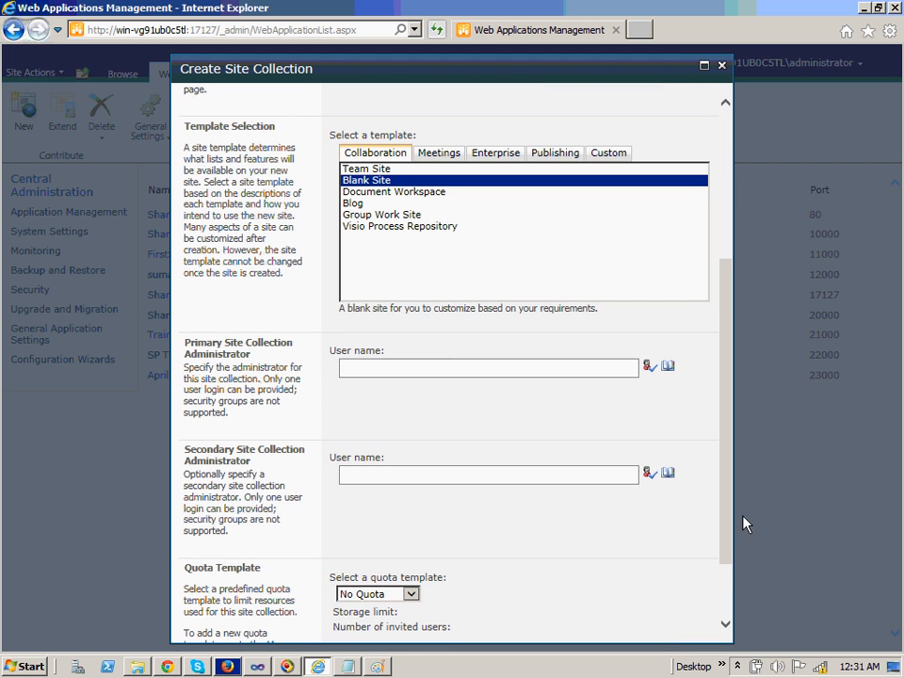
pyautogui.click(404, 376)
pyautogui.write('Administrator')
pyautogui.click(647, 366)
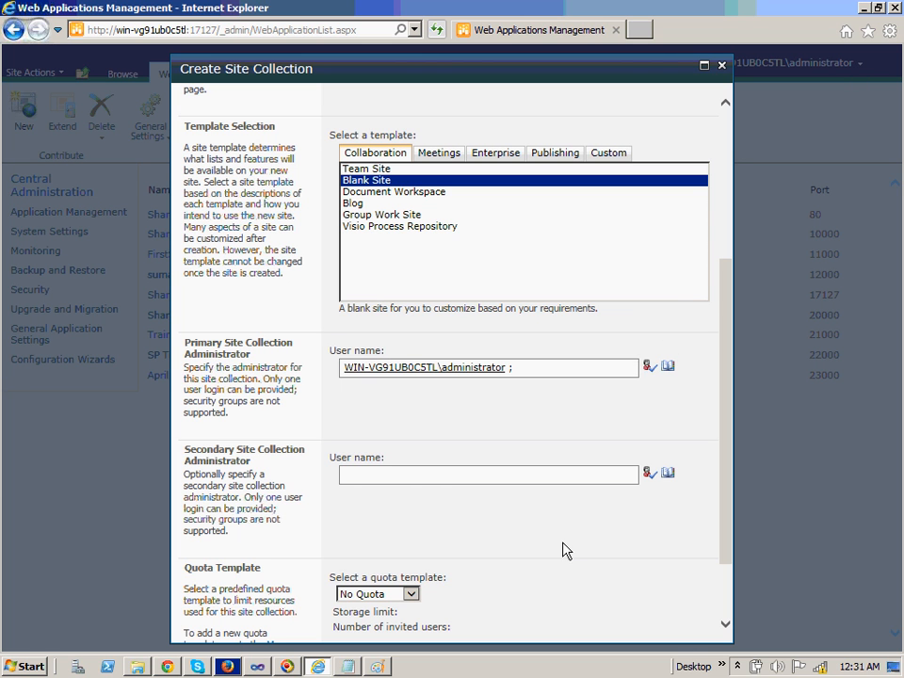
# Submit the HR site collection with OK and bring the Sharepoint.jpg diagram in Paint back to front
pyautogui.moveTo(729, 475); pyautogui.dragTo(732, 553)
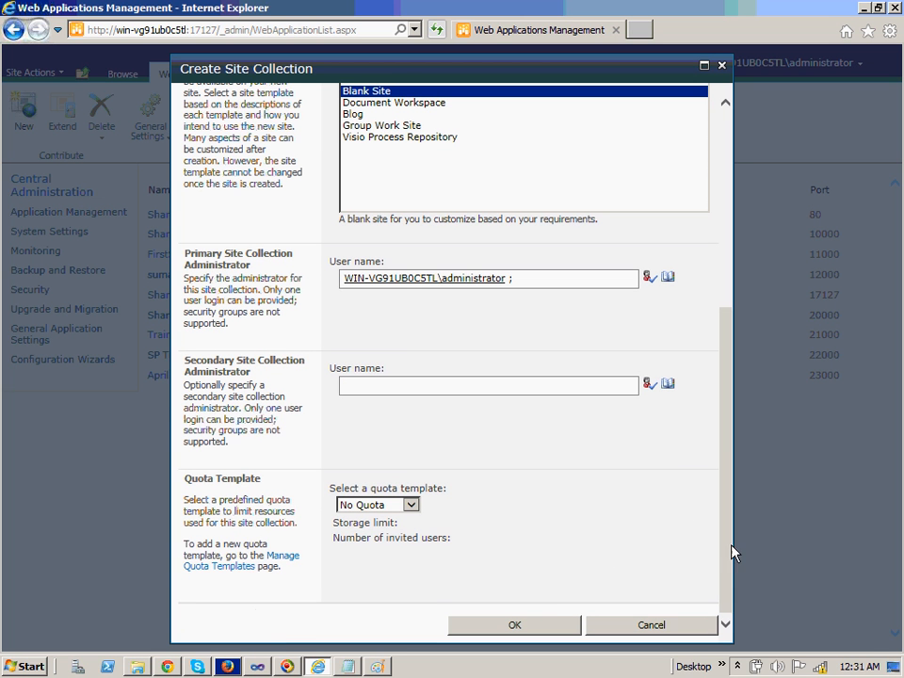
pyautogui.click(525, 626)
pyautogui.moveTo(726, 536); pyautogui.dragTo(733, 334)
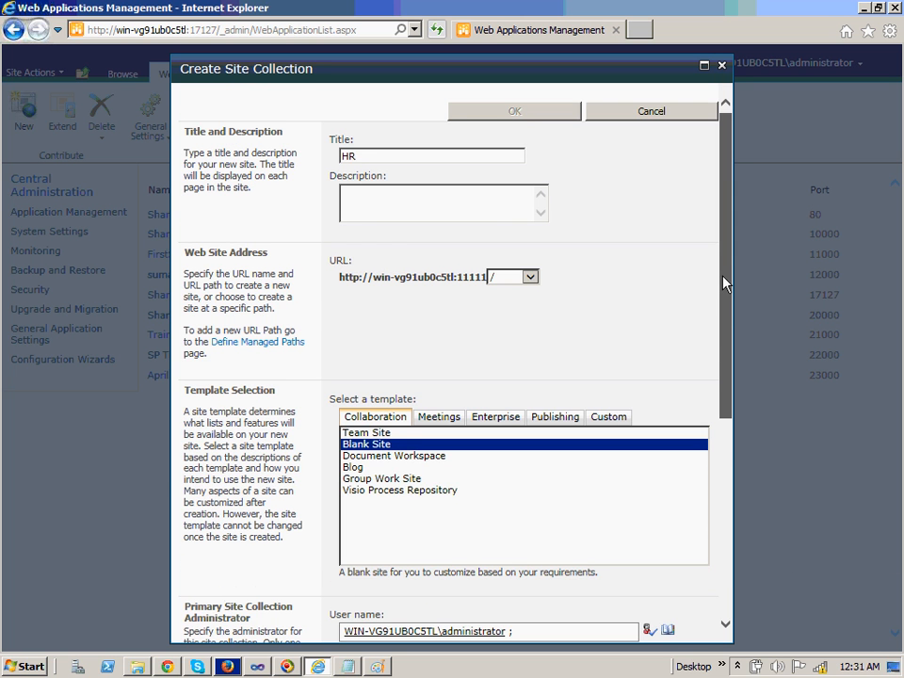
pyautogui.scroll(-1, 726, 282)
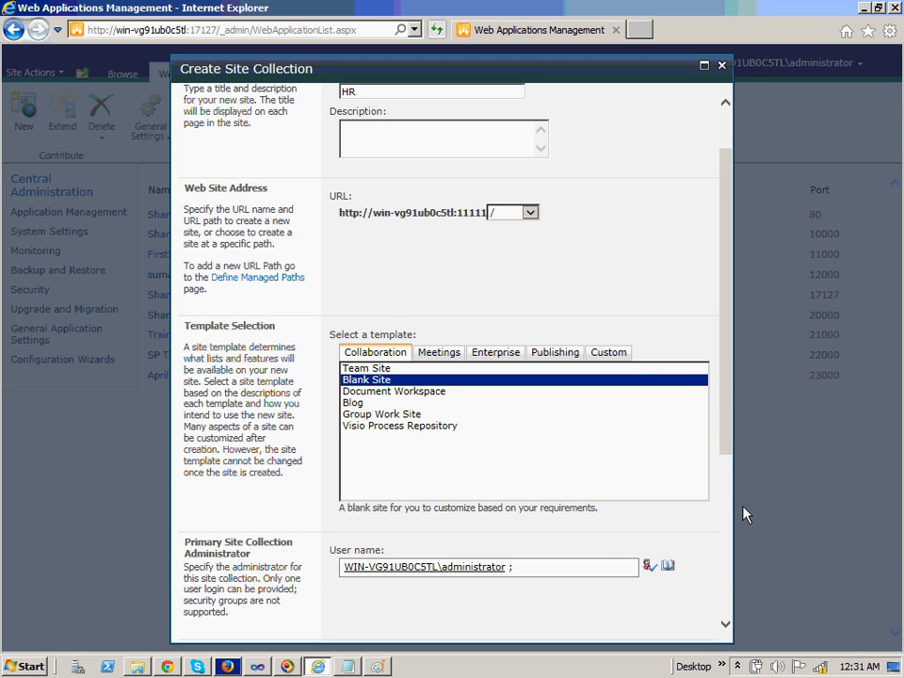
pyautogui.moveTo(729, 409); pyautogui.dragTo(743, 566)
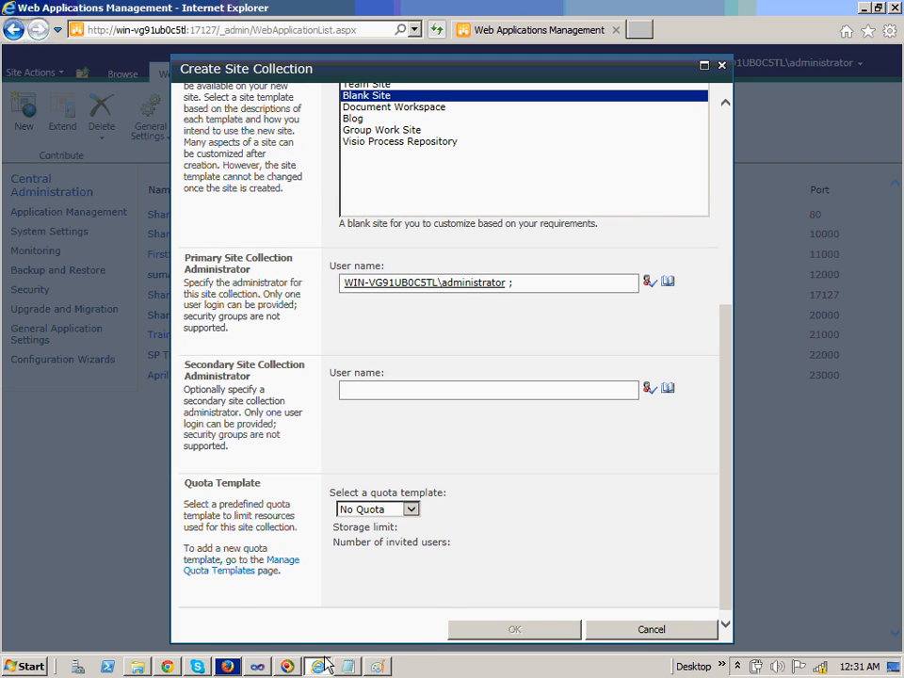
pyautogui.click(377, 667)
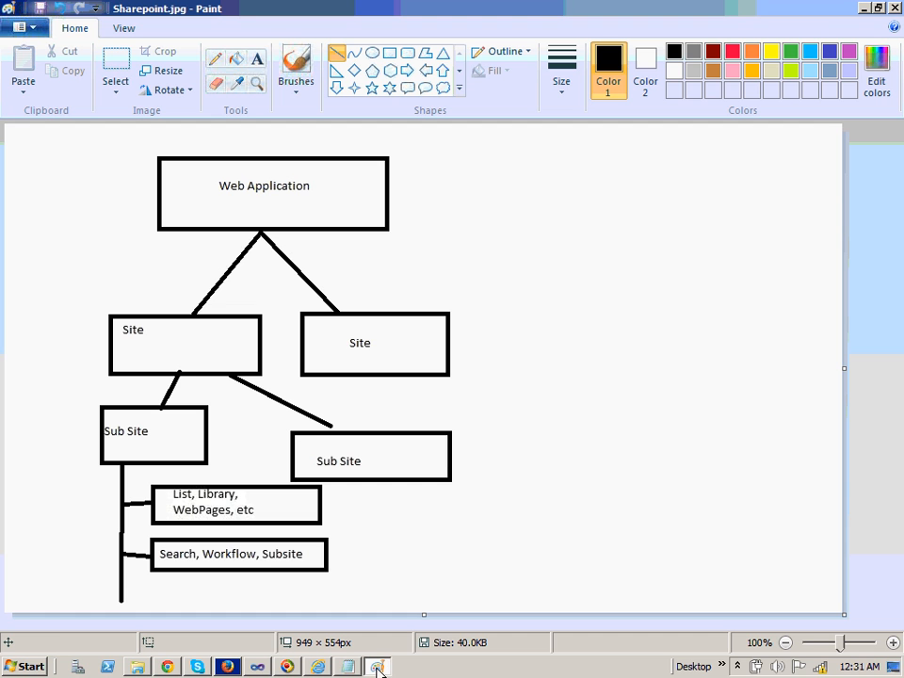